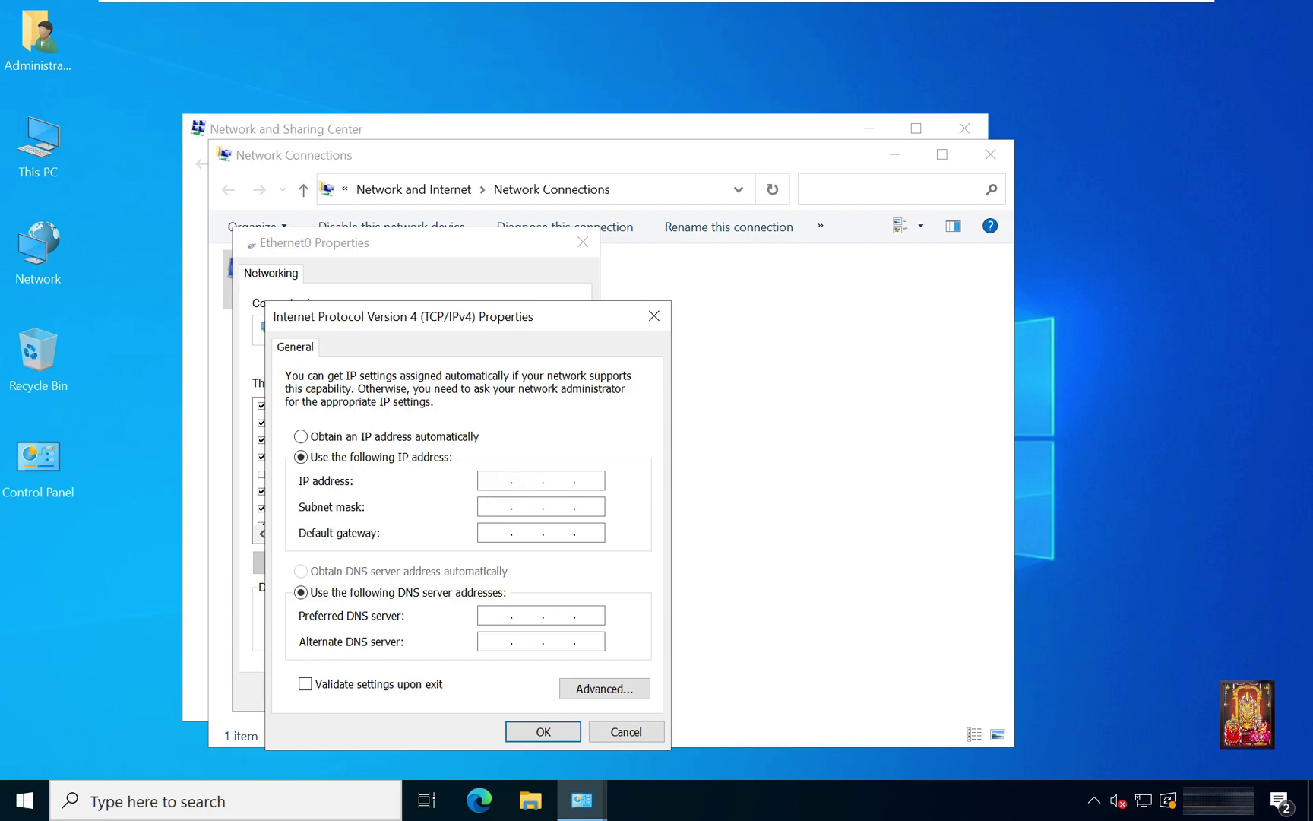
# Set the IPv4 address to 172.16.0.1, subnet mask 255.255.0.0 and preferred DNS server 172.16.0.1, and close the network windows.
pyautogui.write('72.16.0.1')
pyautogui.click(485, 505)
pyautogui.write('17216')
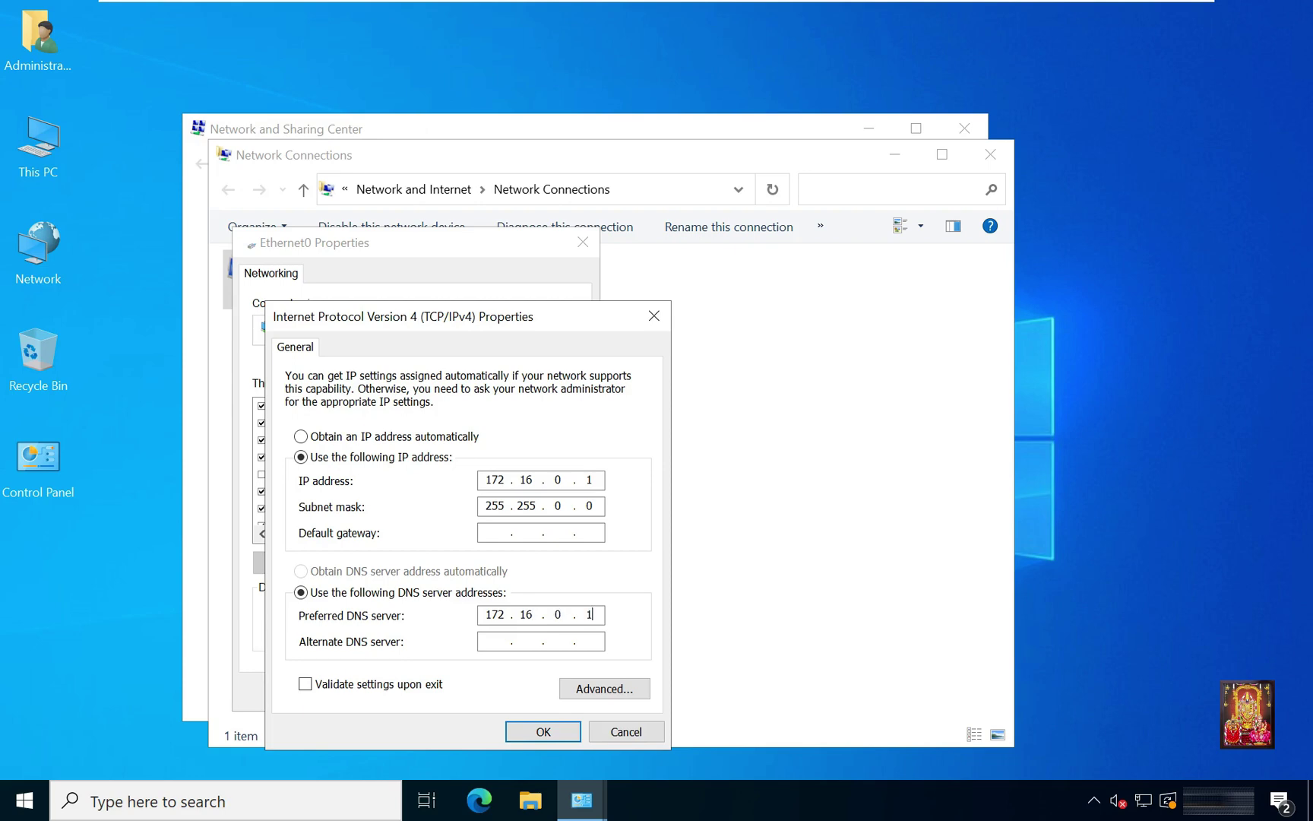
pyautogui.write('.0.1')
pyautogui.click(522, 727)
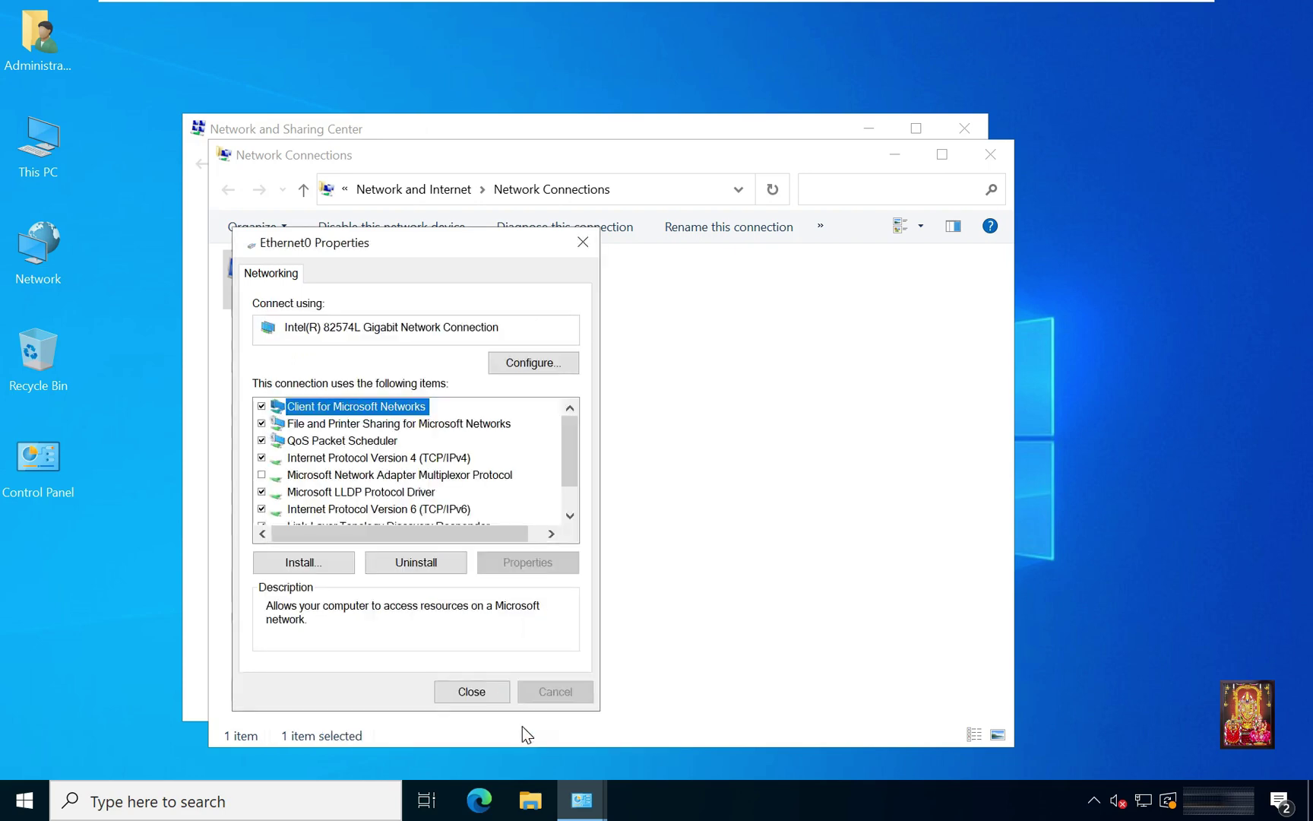
pyautogui.click(499, 695)
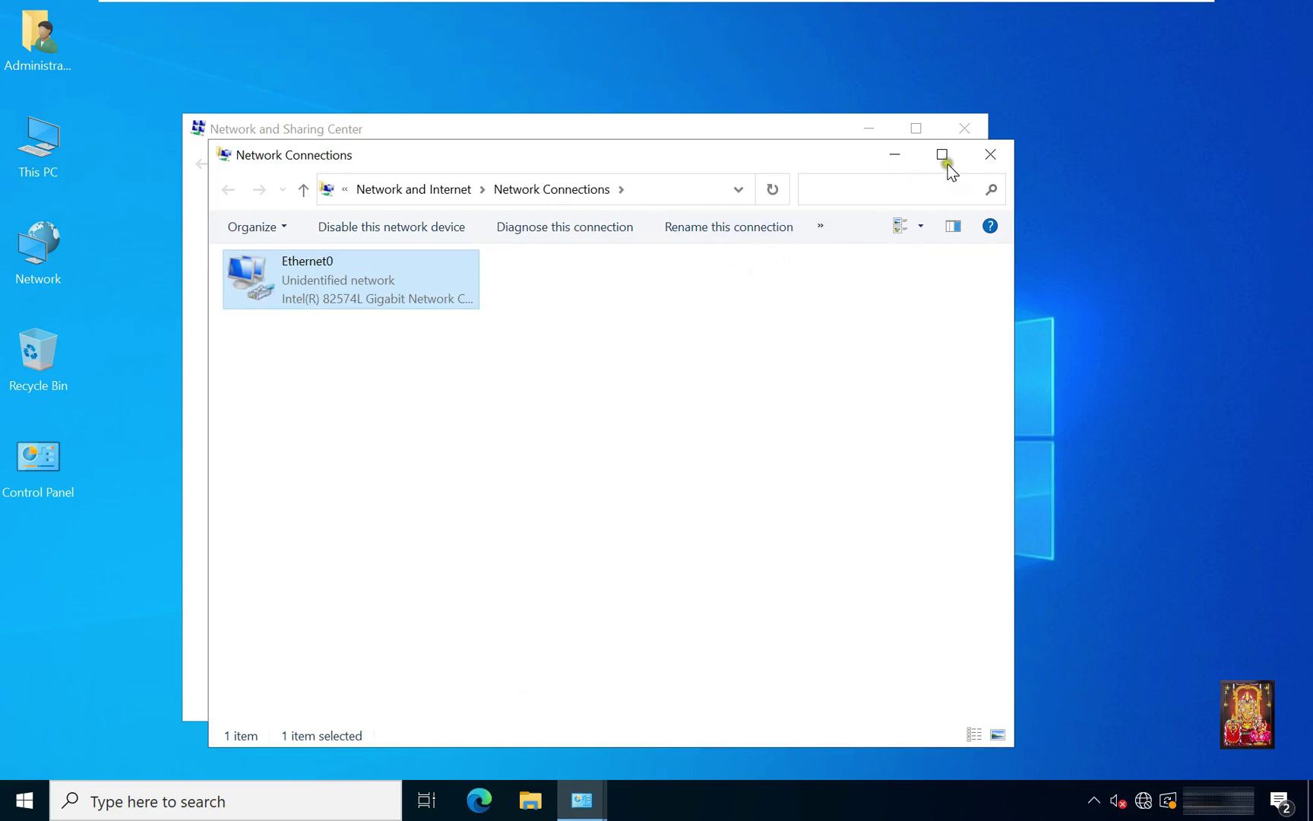
pyautogui.click(990, 154)
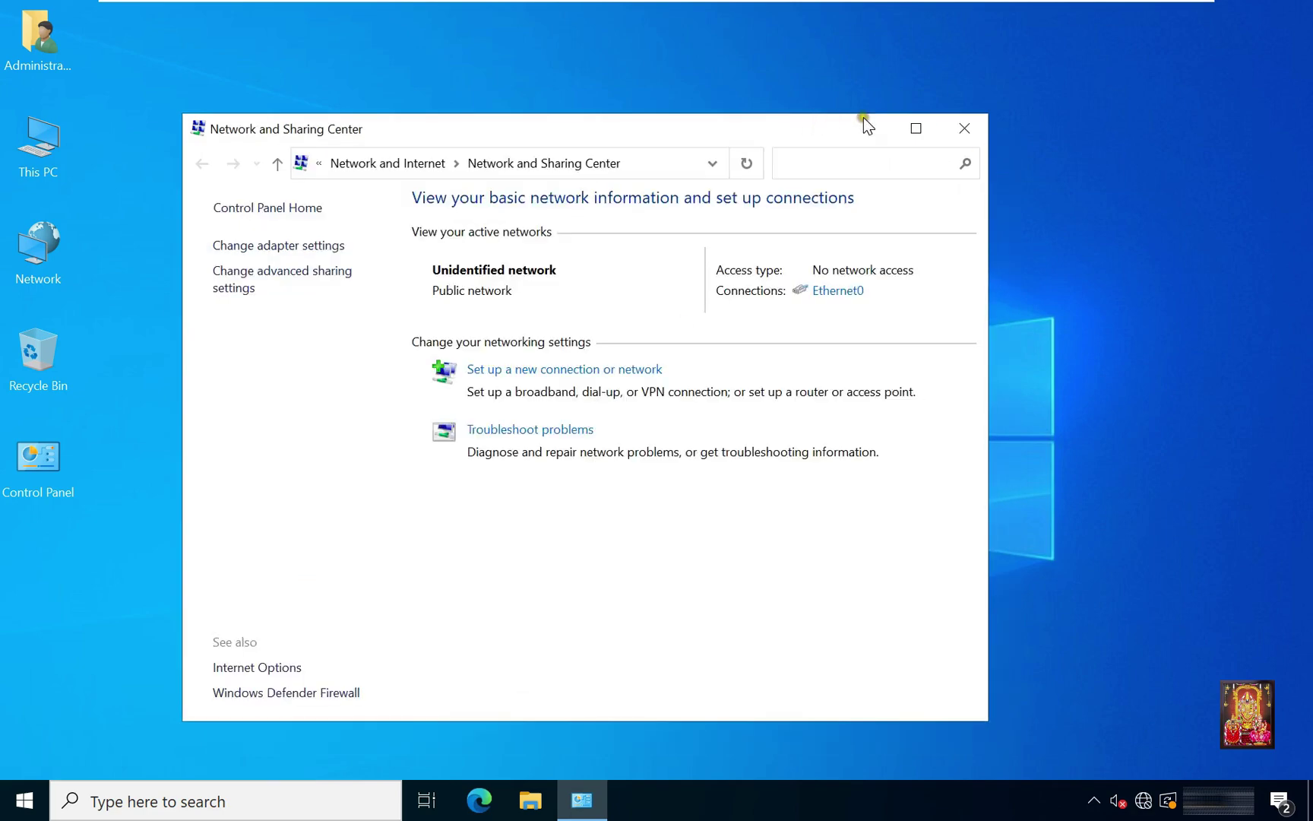
pyautogui.click(955, 133)
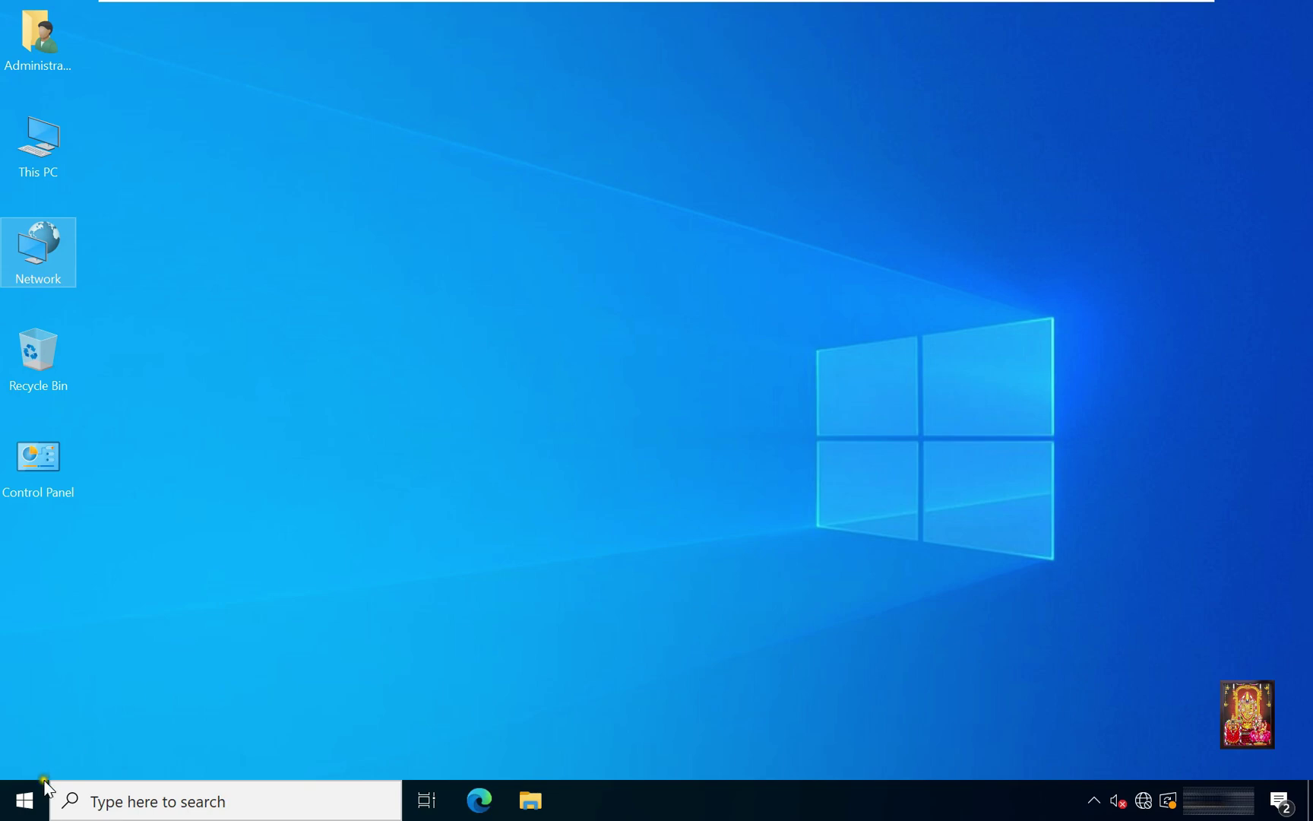
# Open Server Manager and start adding roles and features, keeping the default installation type and the local server as destination.
pyautogui.click(24, 800)
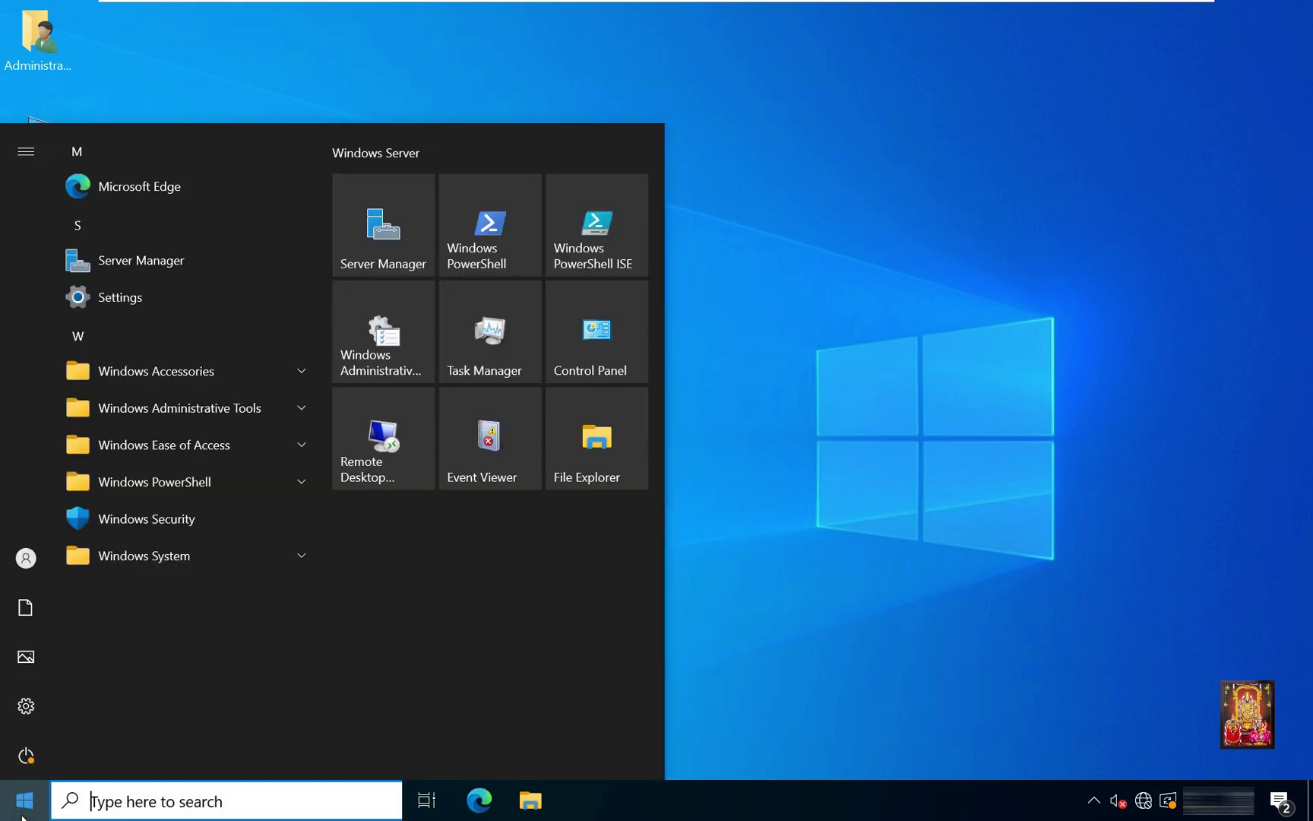
pyautogui.click(363, 259)
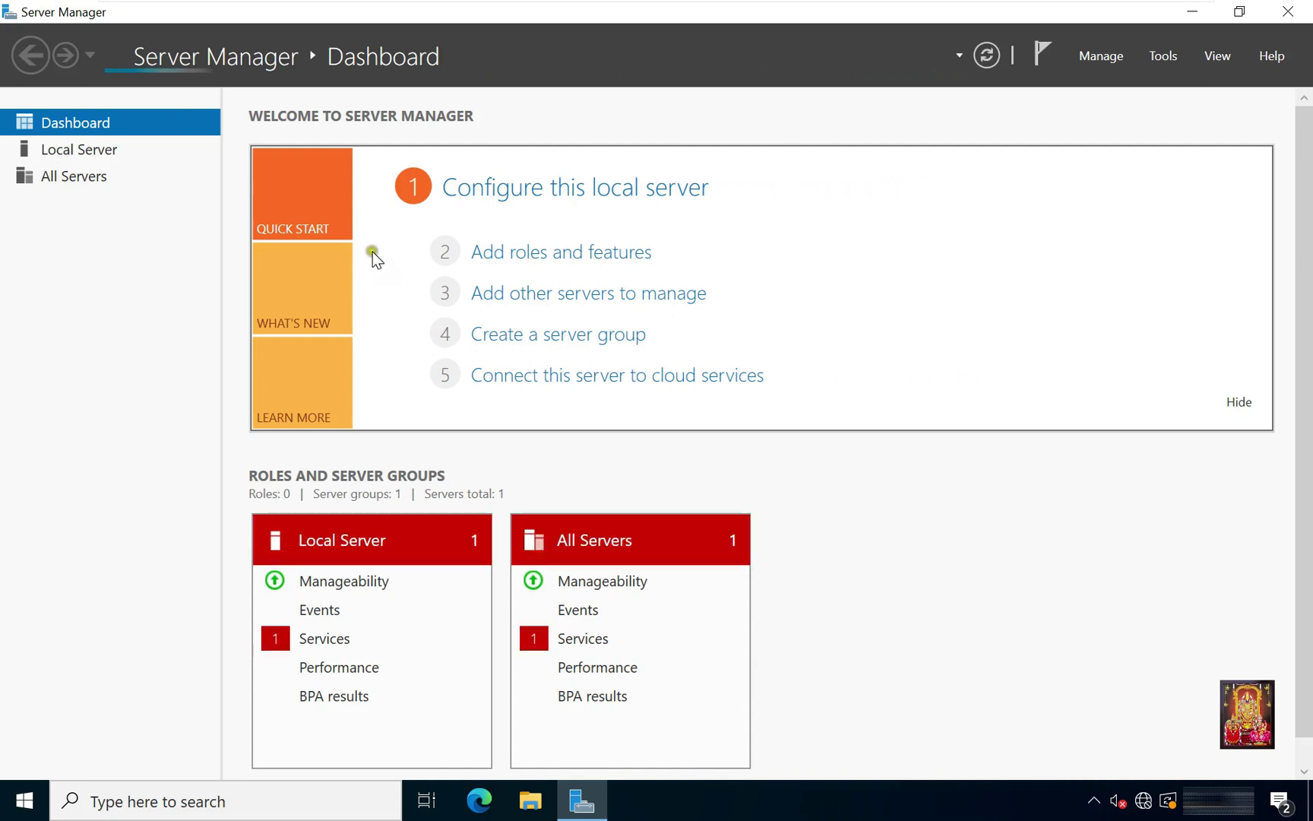
pyautogui.click(535, 259)
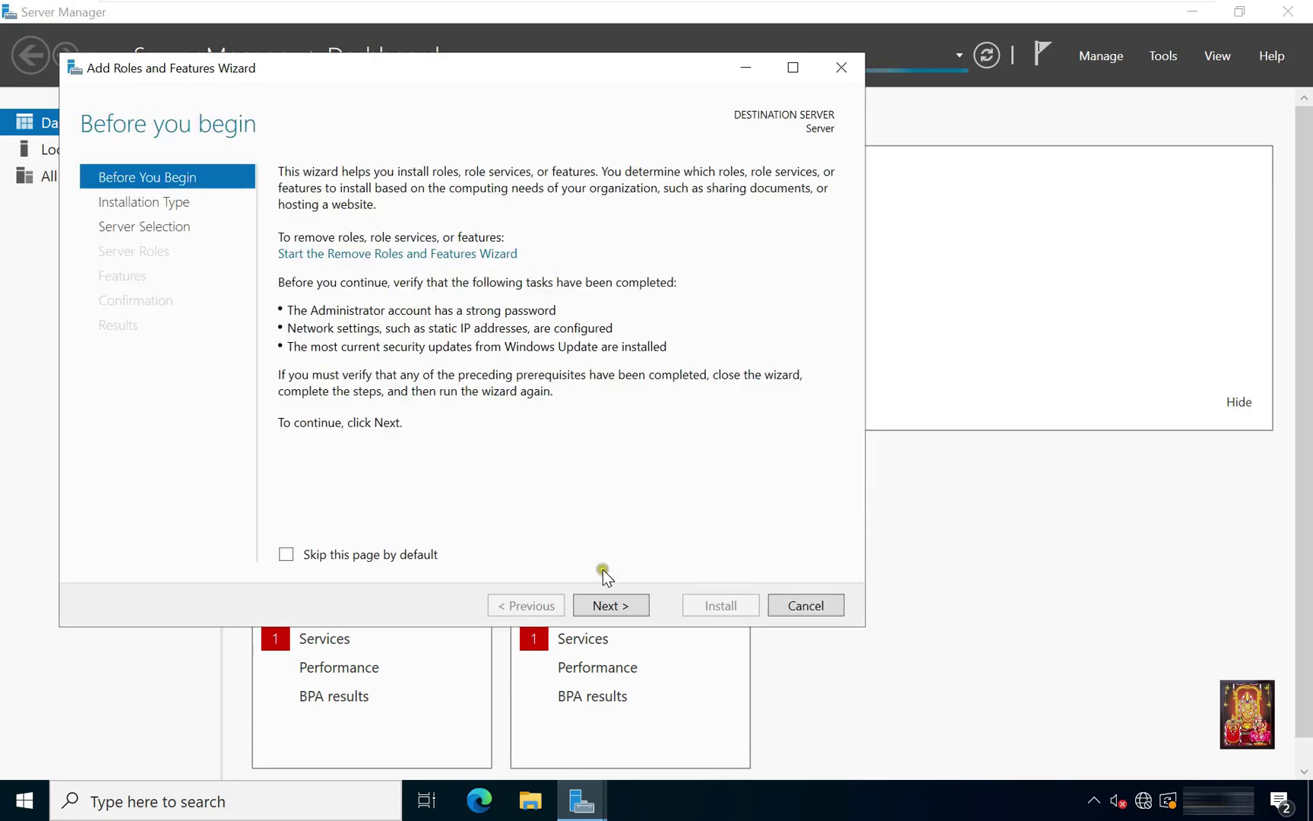
pyautogui.click(605, 604)
pyautogui.click(604, 604)
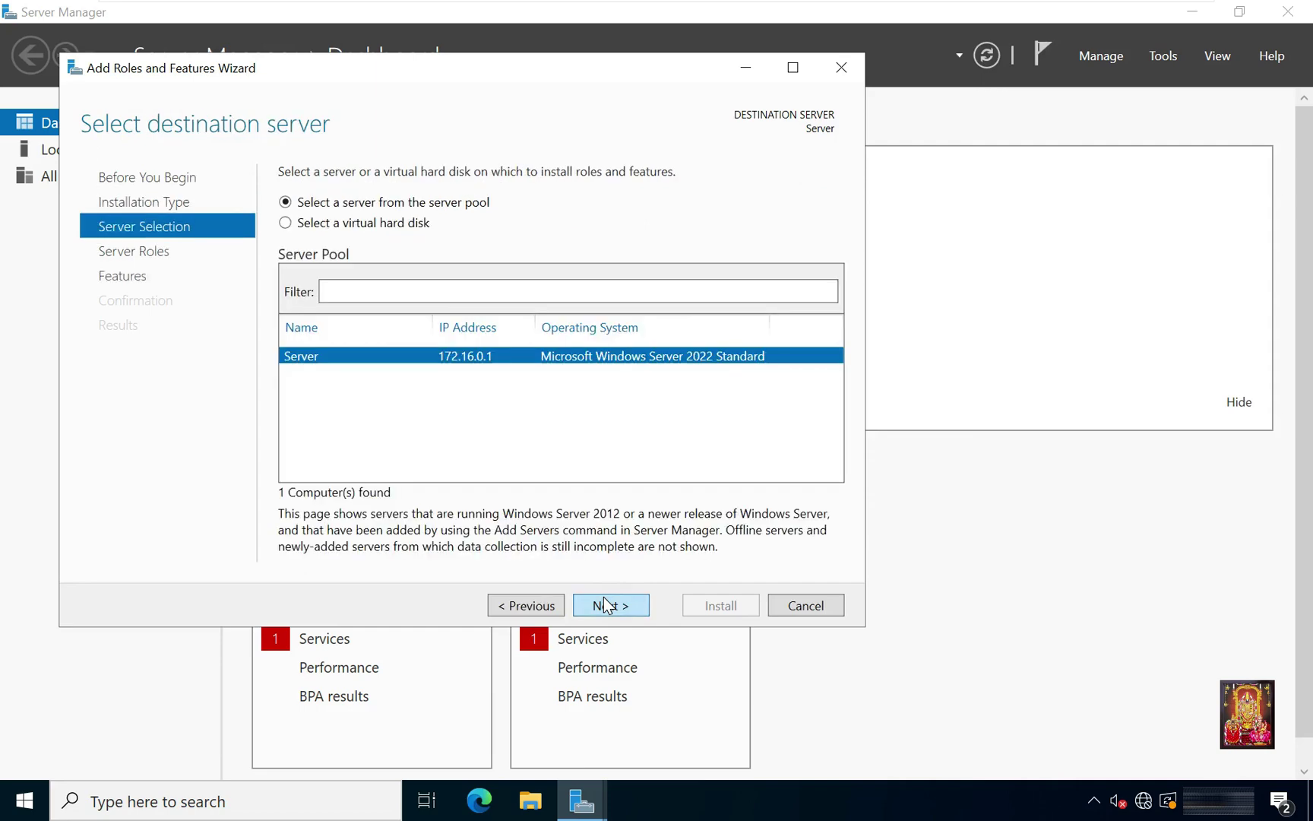
pyautogui.click(614, 609)
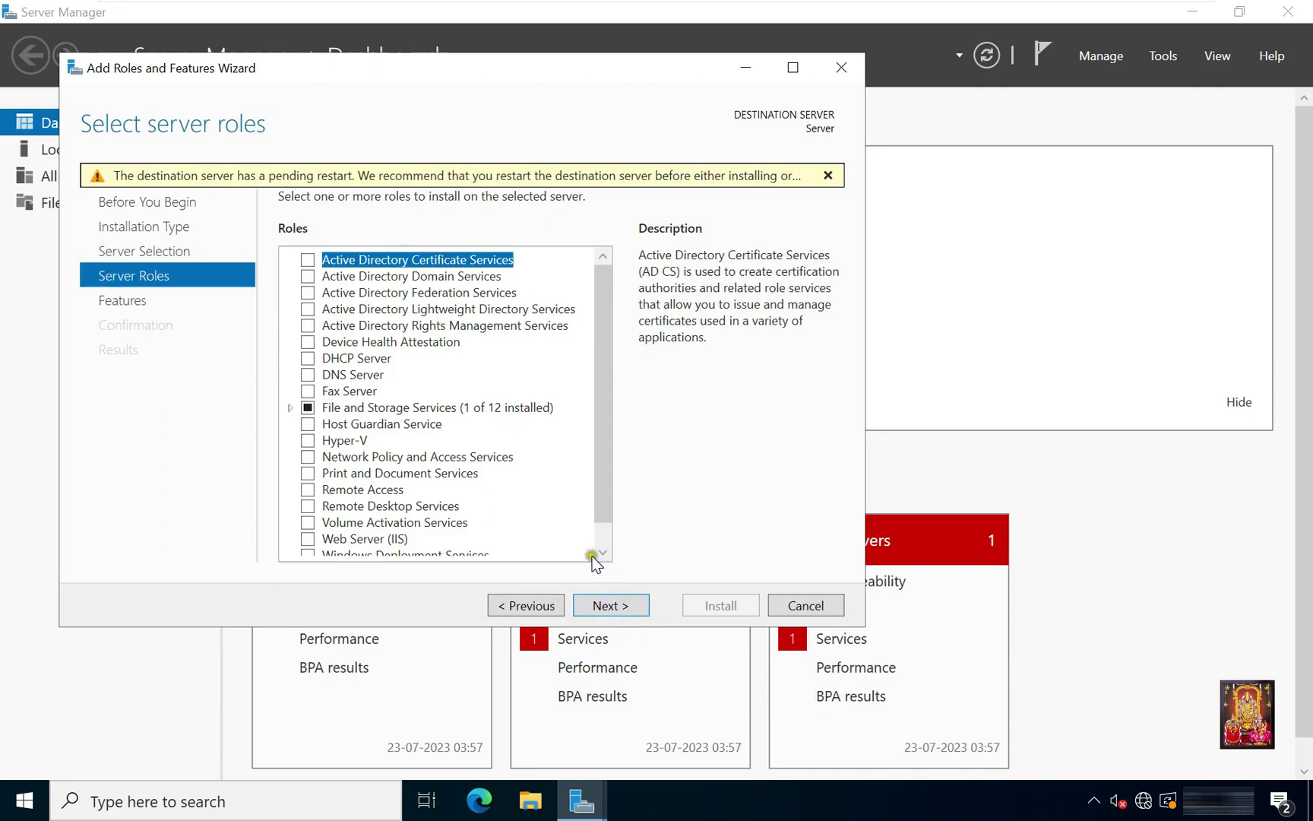
# Select the Active Directory Domain Services role with its required features and proceed to the installation confirmation without extra features.
pyautogui.click(307, 276)
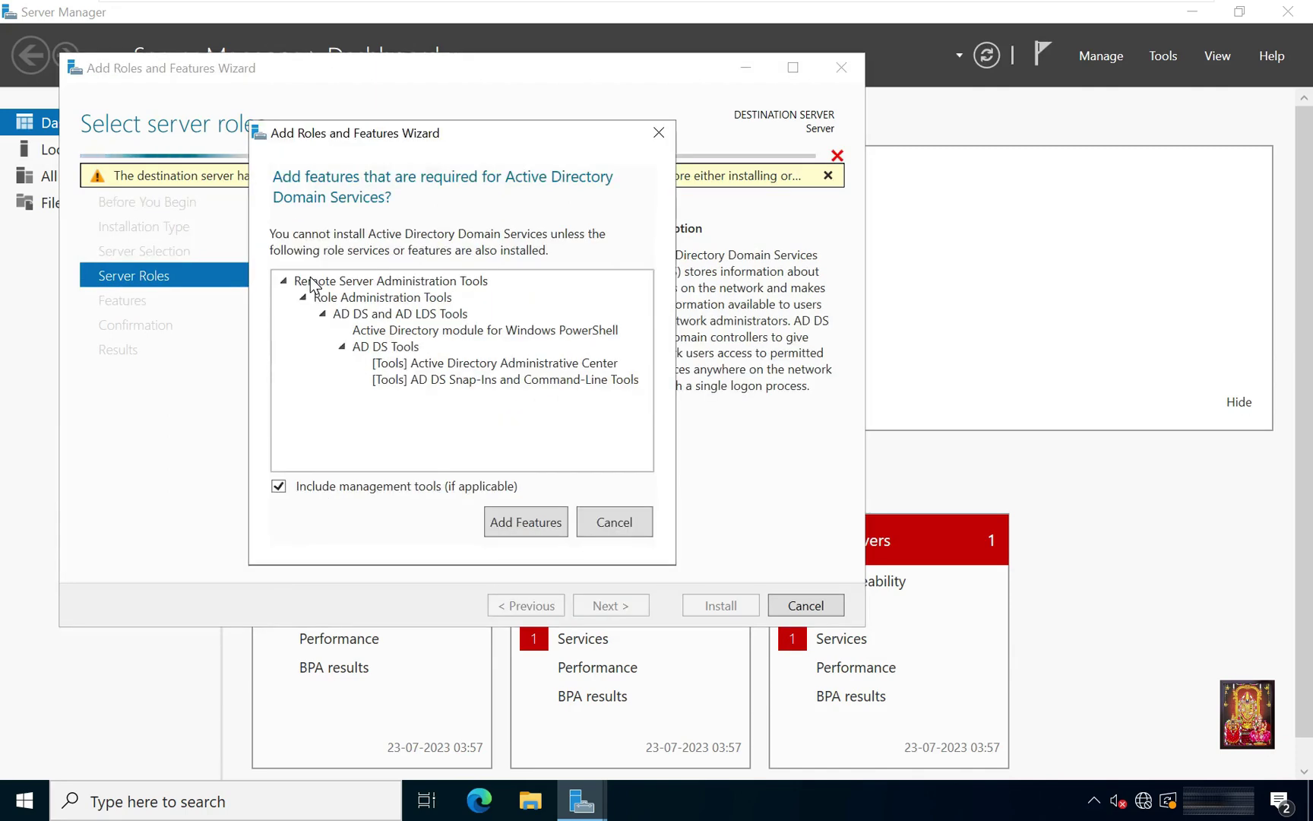
pyautogui.click(507, 514)
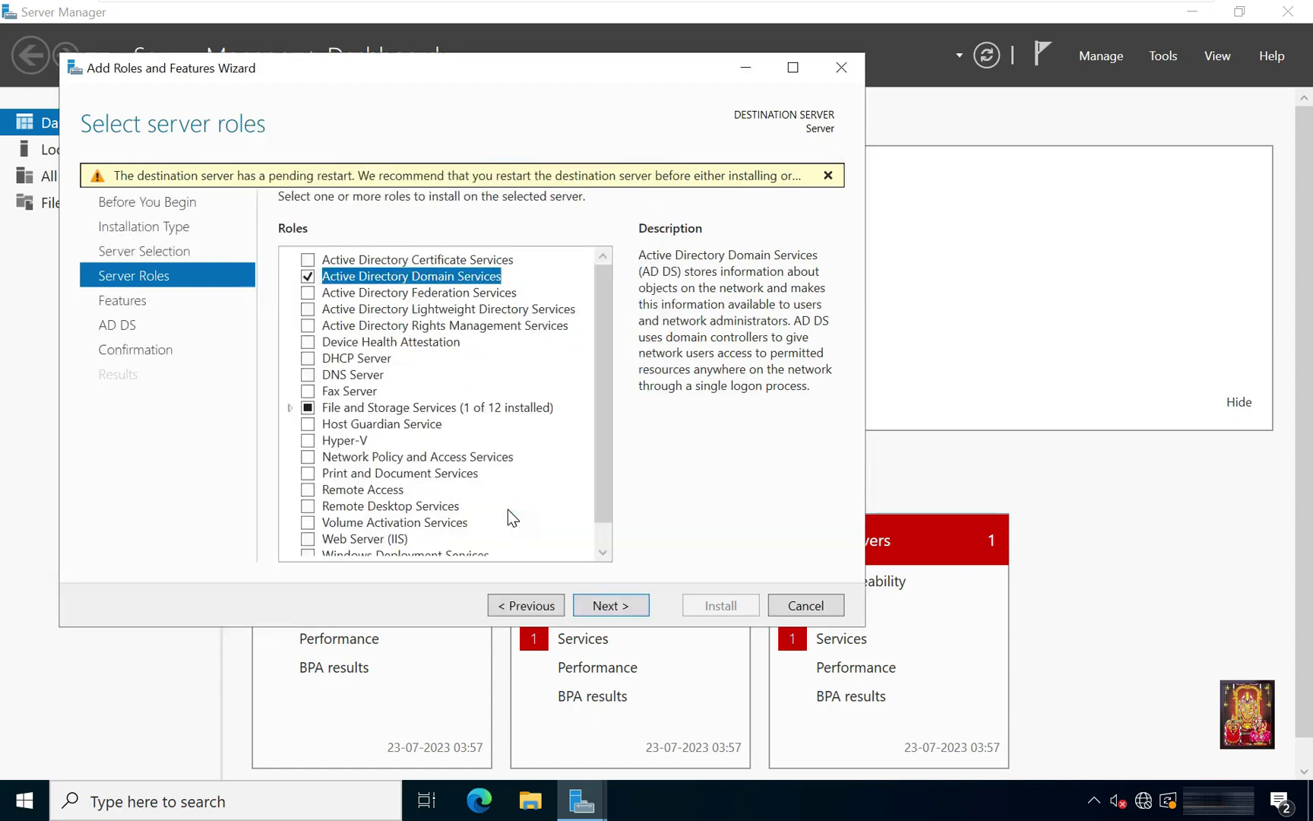
pyautogui.click(612, 605)
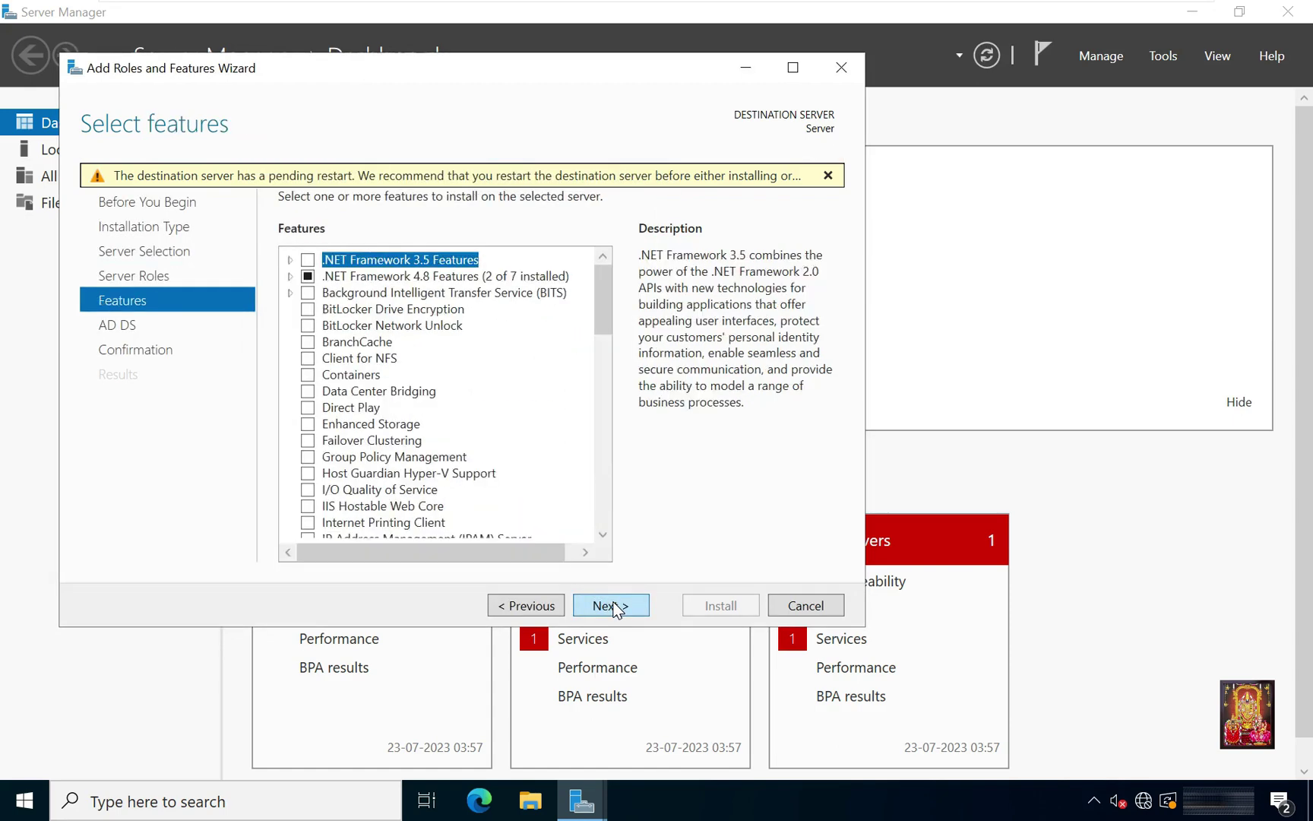
pyautogui.click(613, 605)
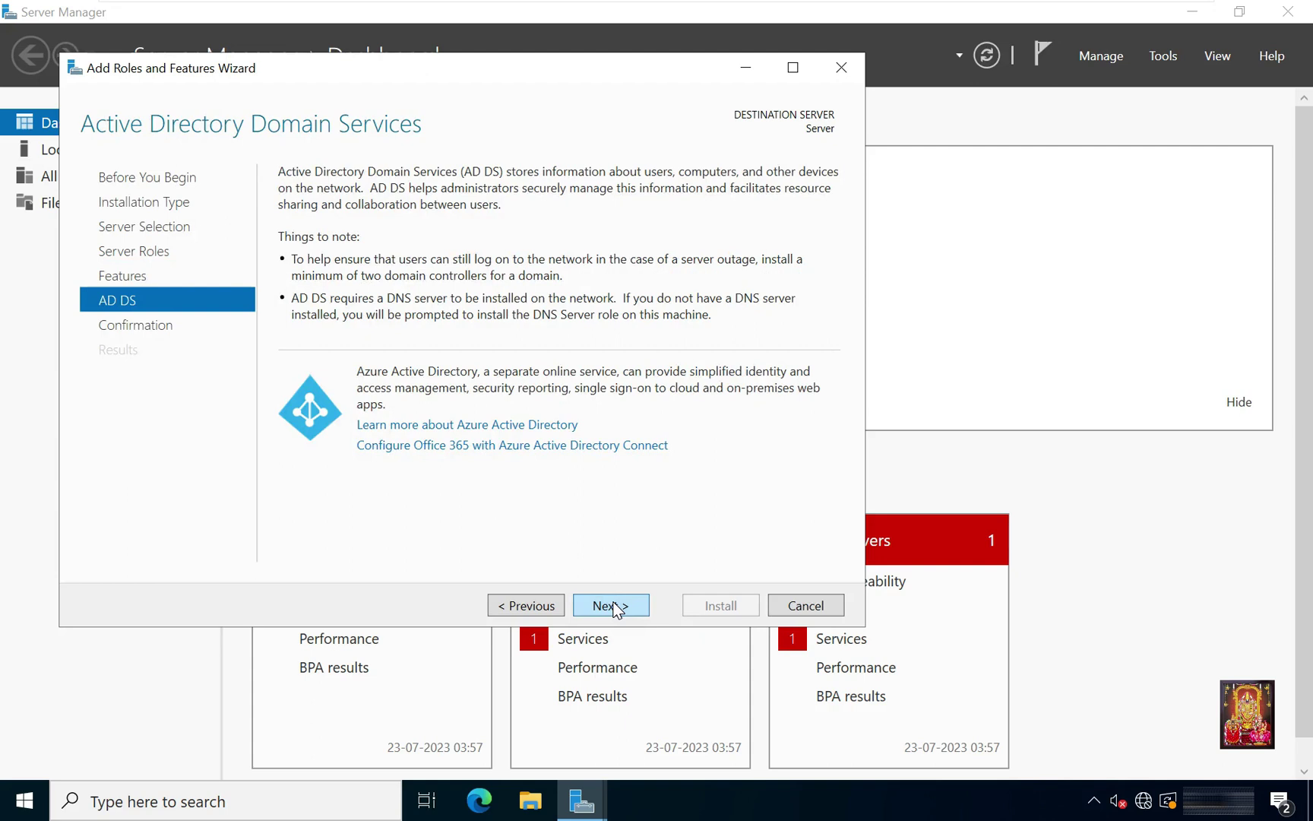
pyautogui.click(613, 605)
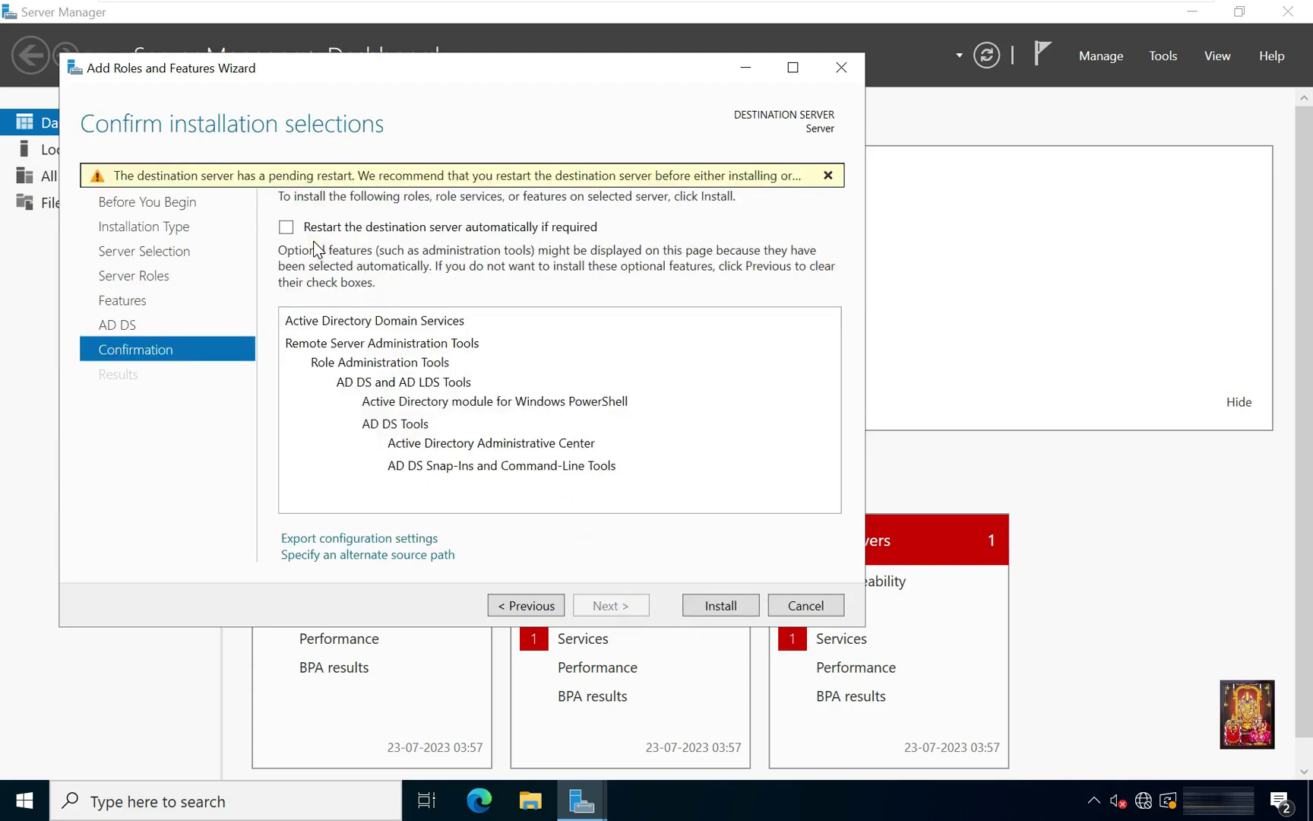
# Allow the destination server to restart automatically if required and install the selected role.
pyautogui.click(288, 229)
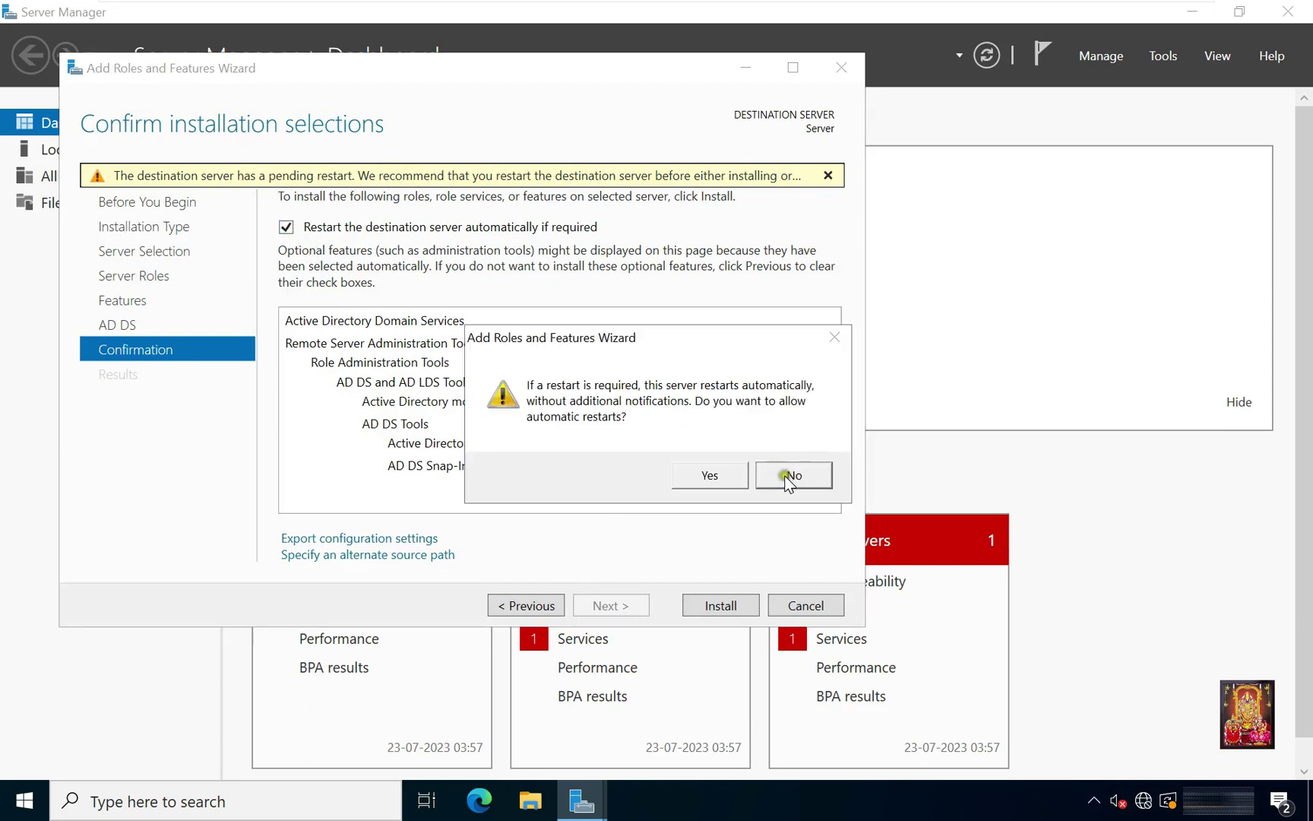
pyautogui.click(710, 476)
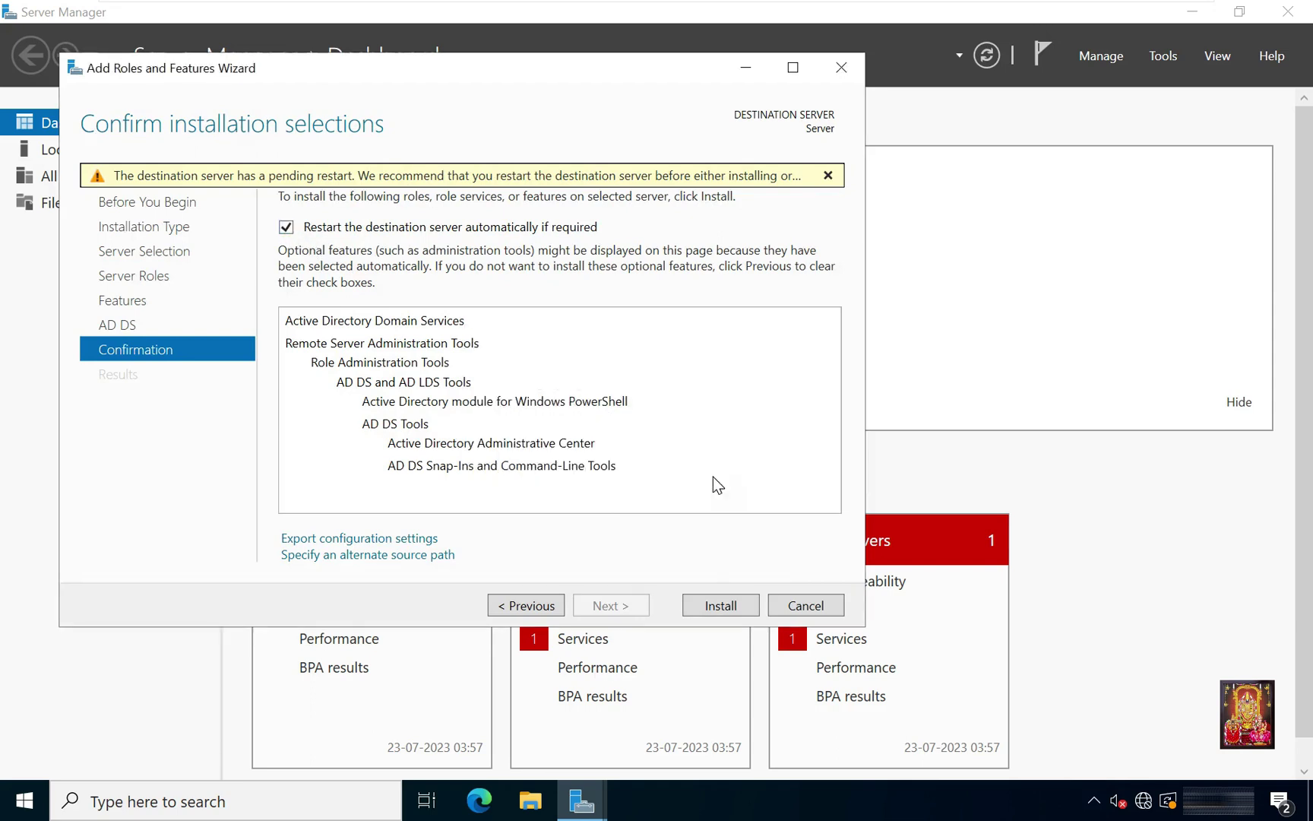
pyautogui.click(717, 605)
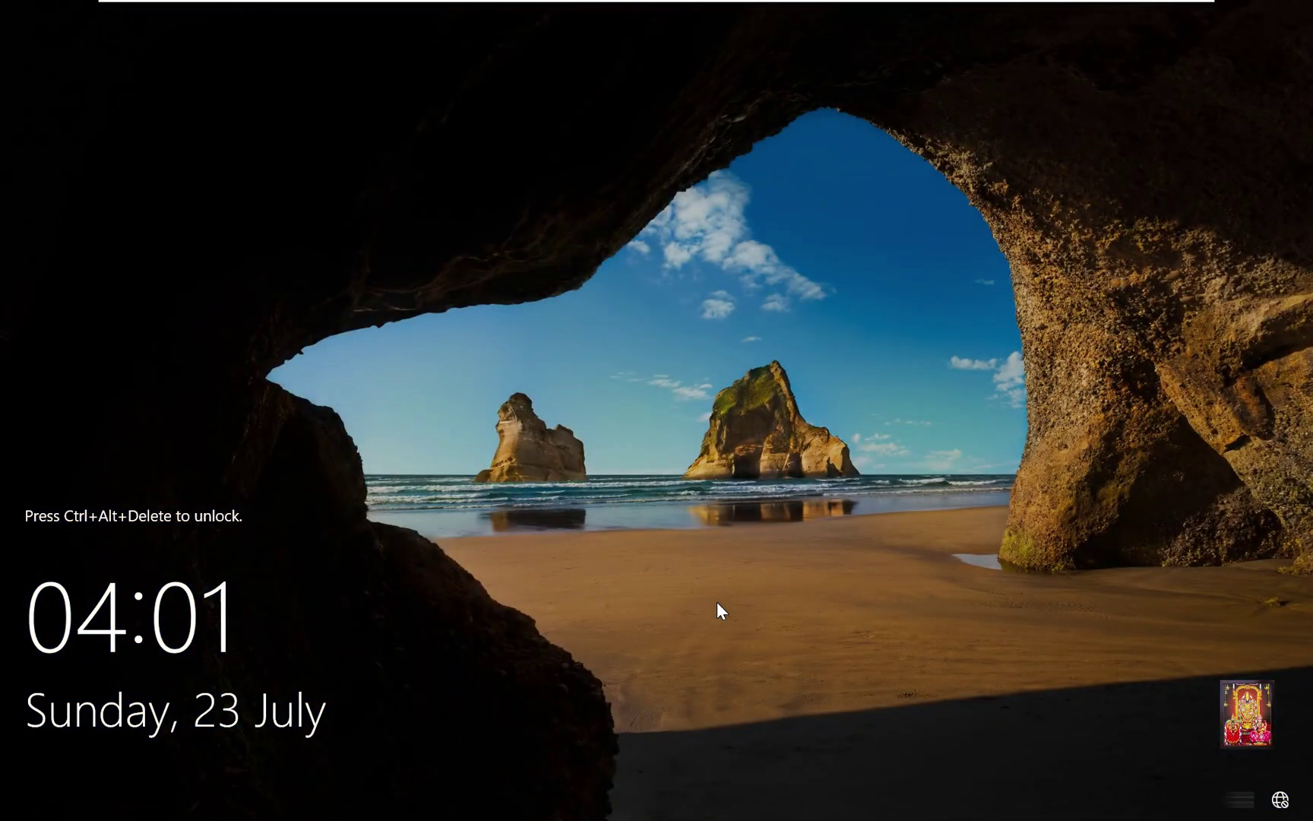
# Unlock the restarted server and sign in as Administrator with the account password.
pyautogui.hotkey('ctrl', 'alt', 'Delete')
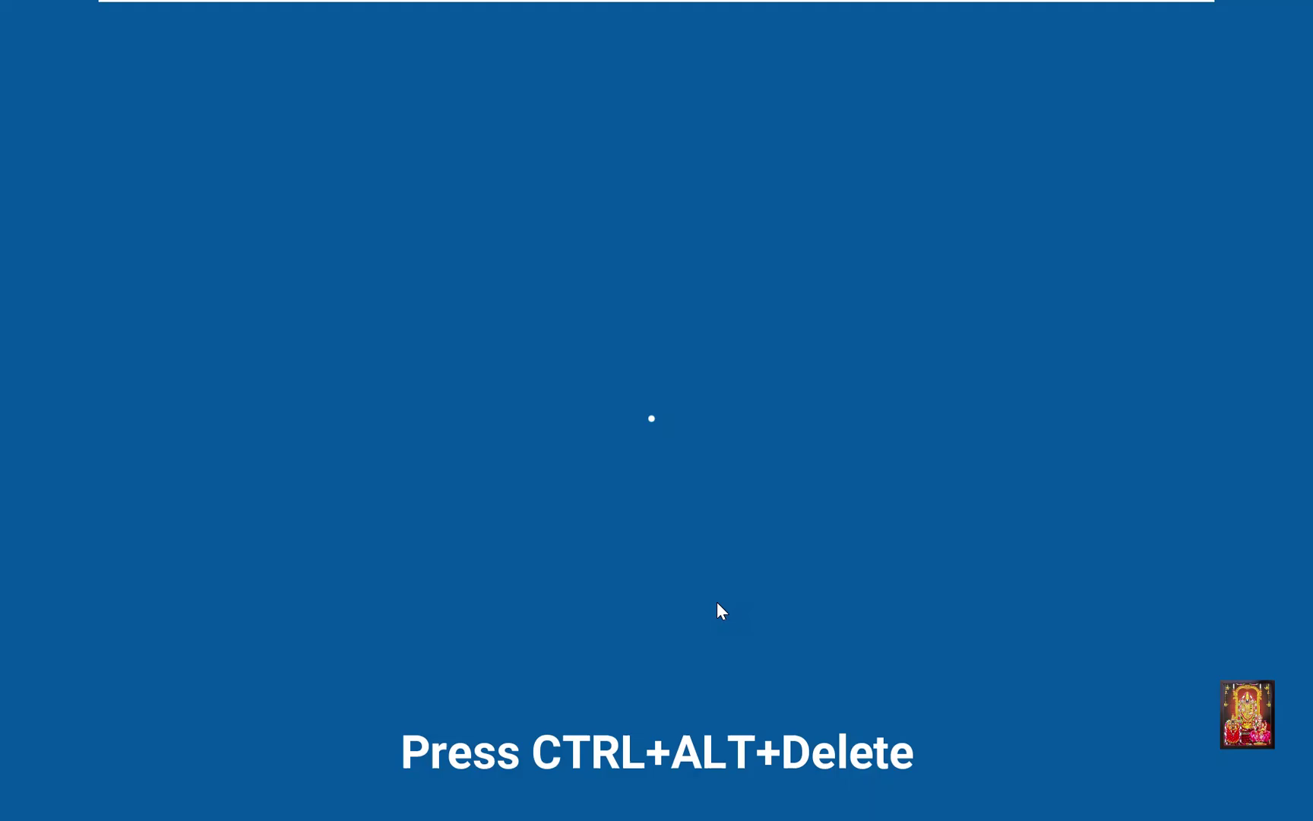
pyautogui.write('******')
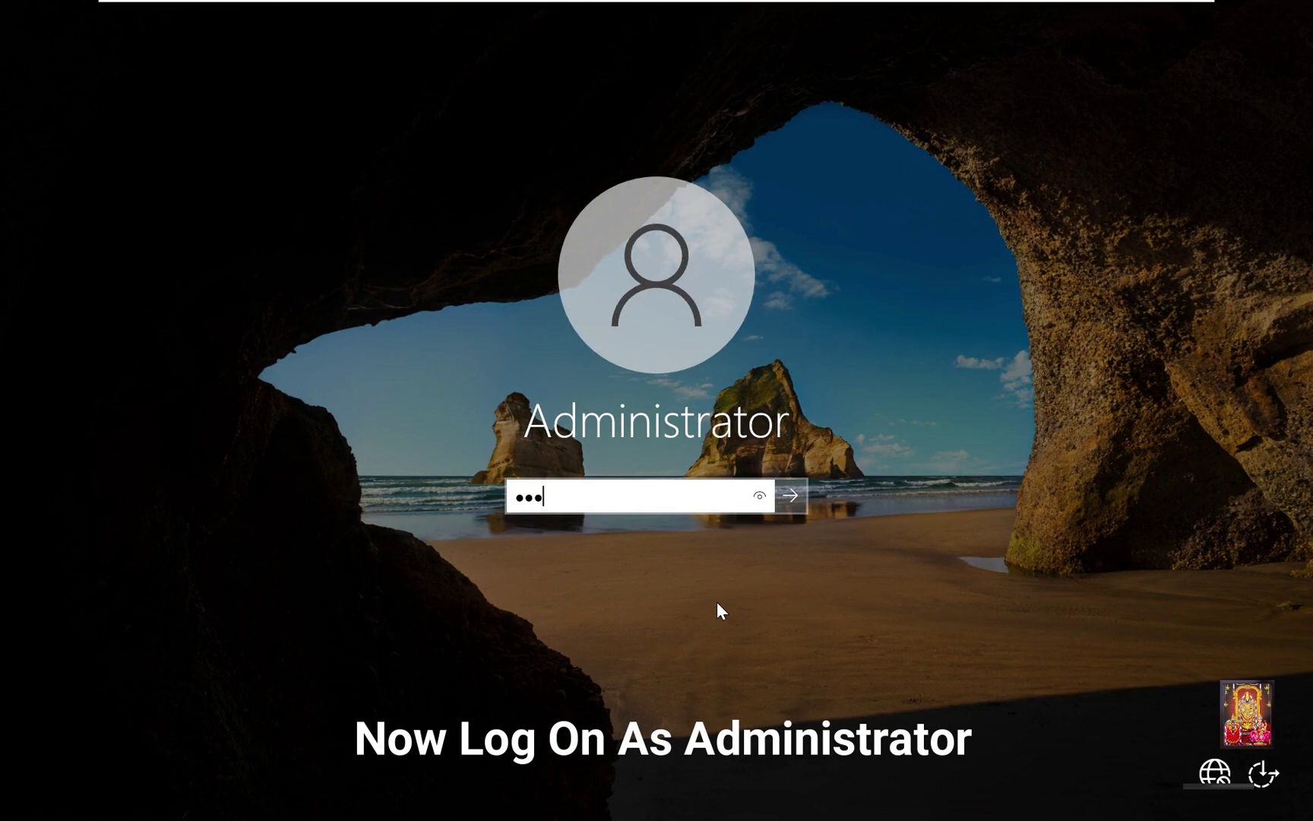
pyautogui.press('Return')
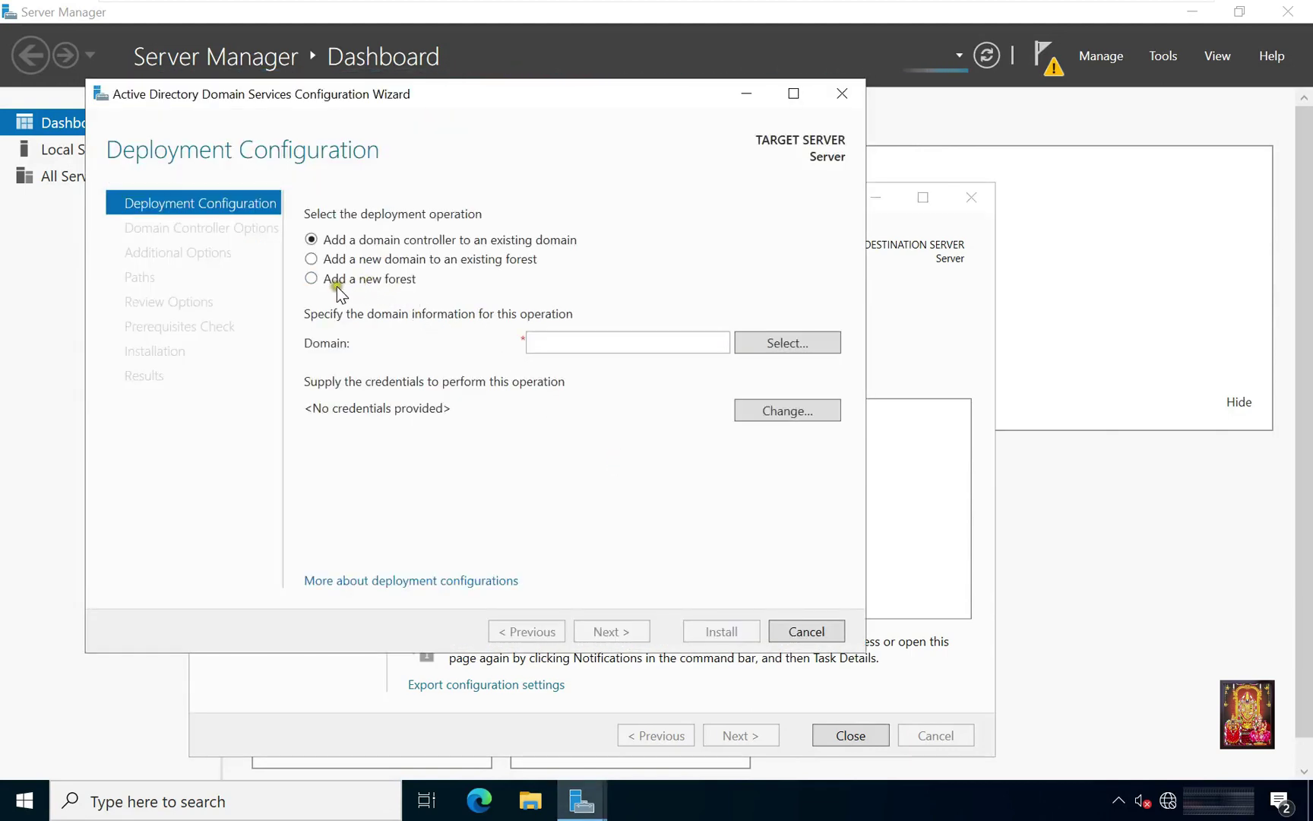
# Configure the deployment as a new forest with the root domain name stb.local.
pyautogui.click(335, 283)
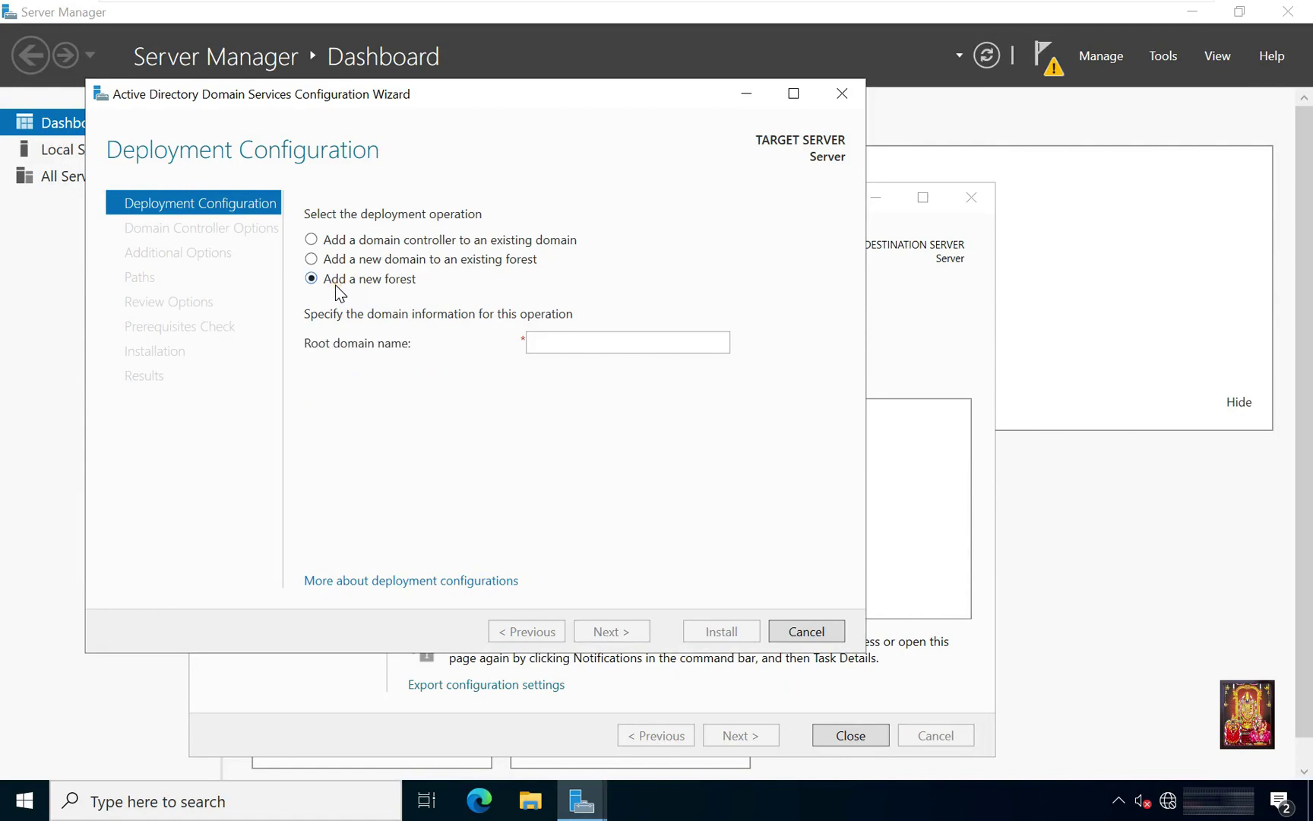
pyautogui.click(565, 348)
pyautogui.write('stb')
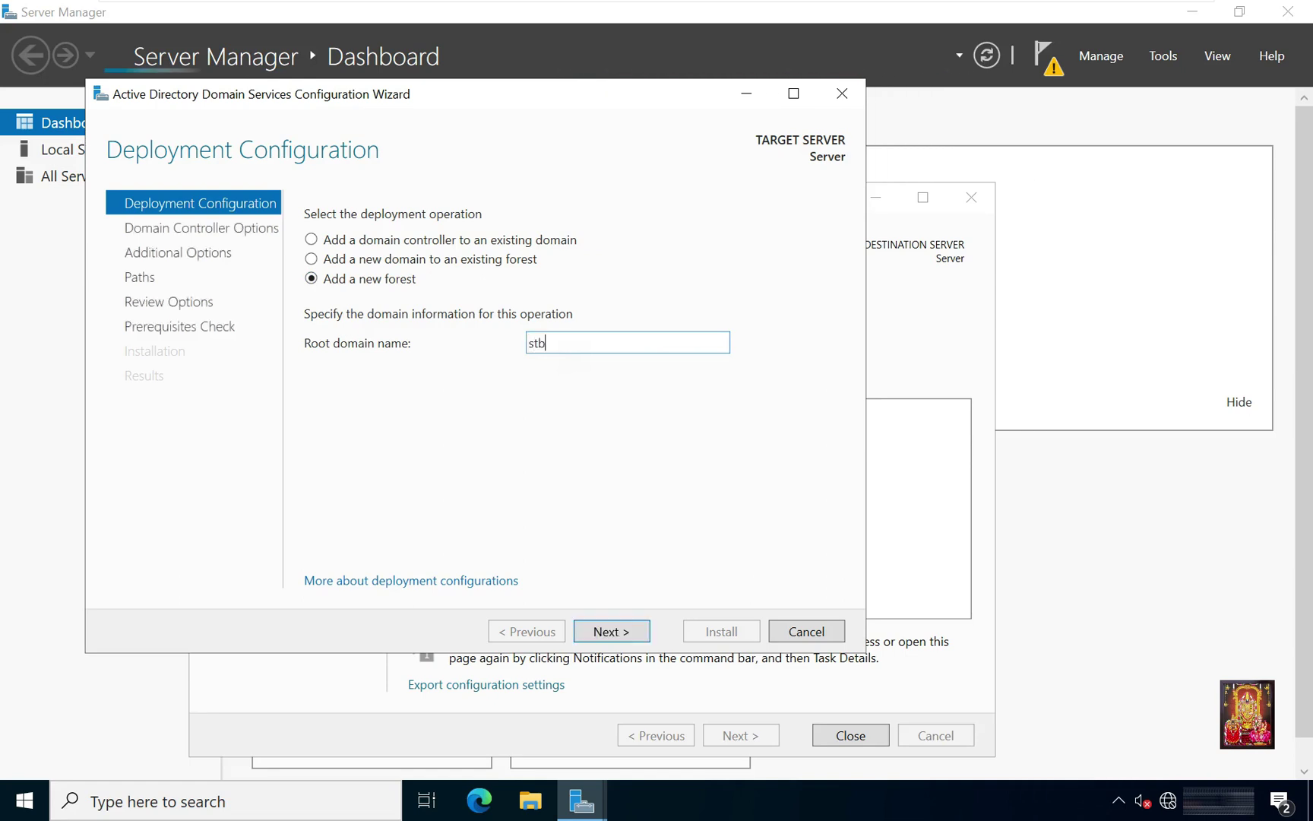
pyautogui.write('.local')
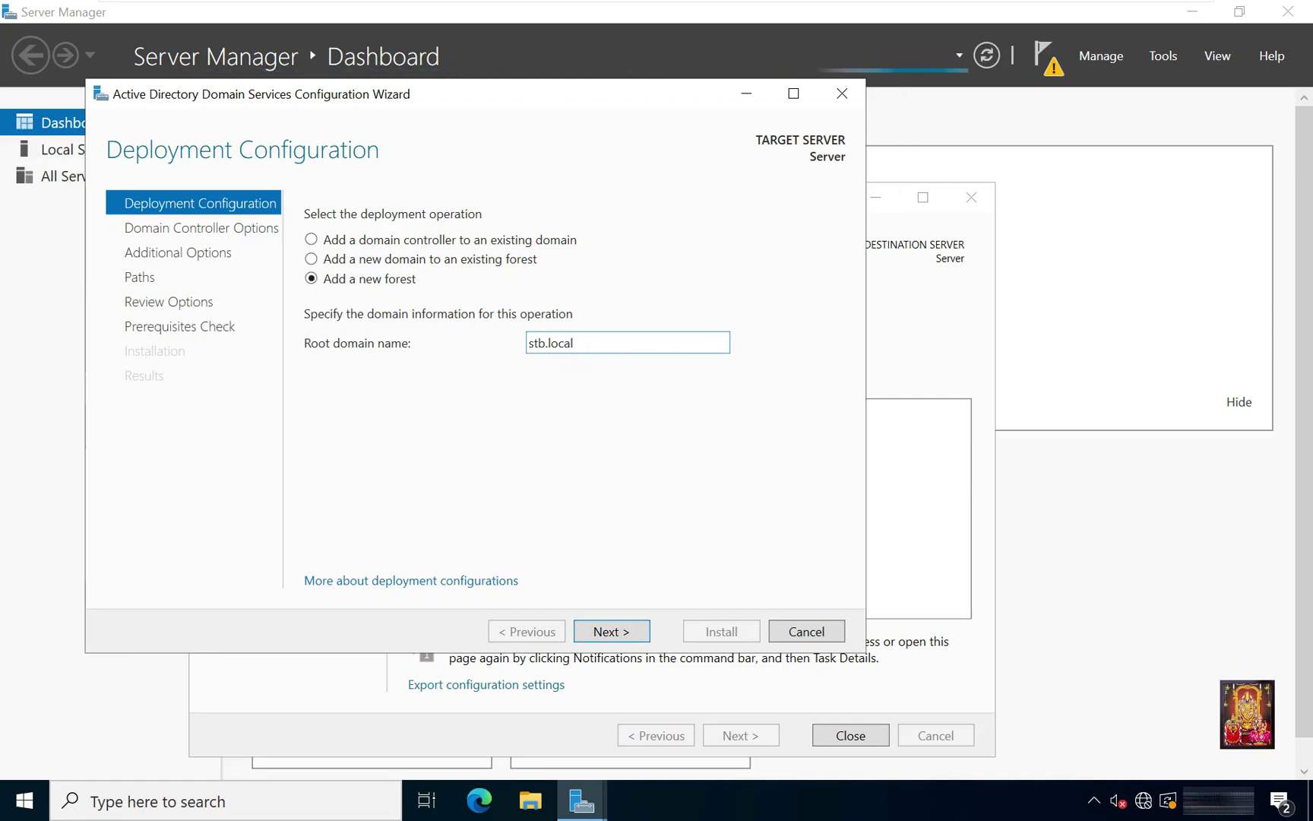
pyautogui.click(600, 632)
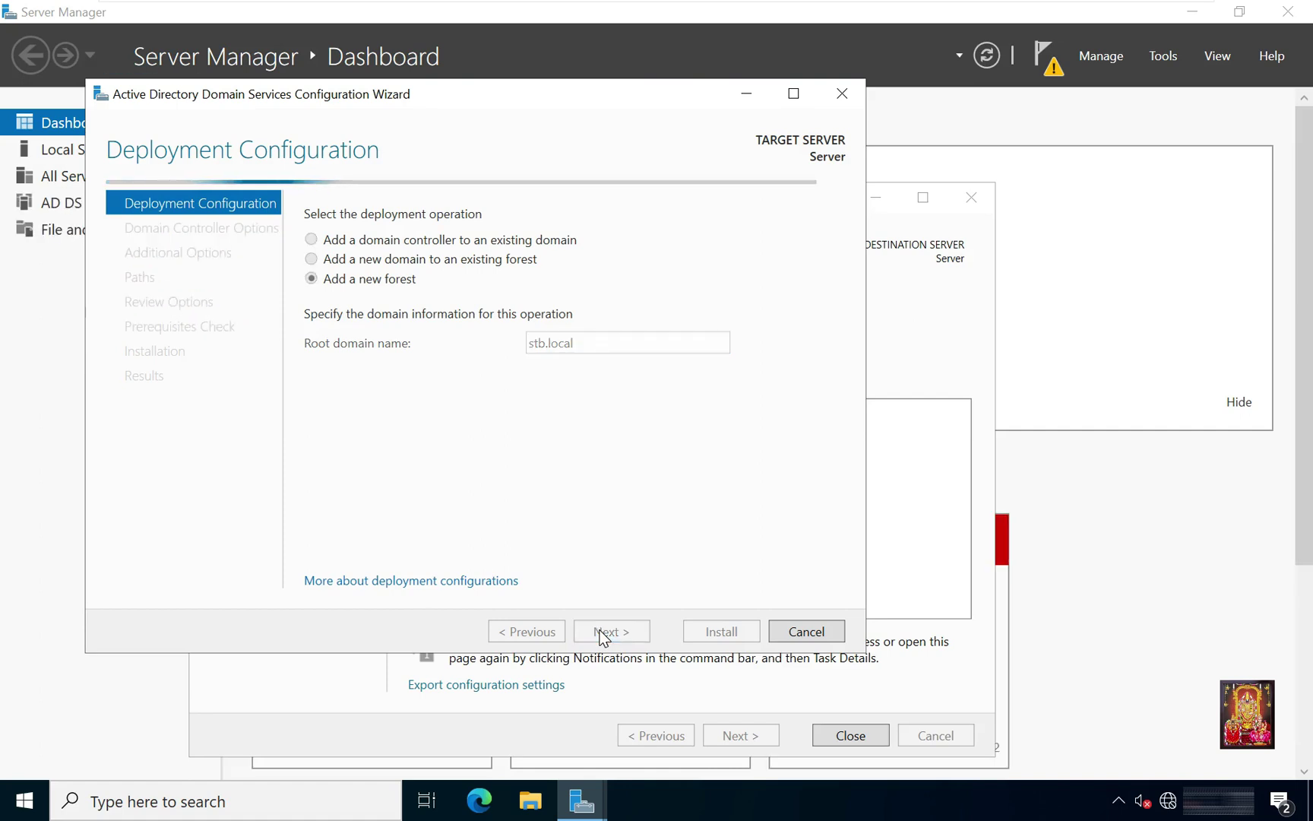
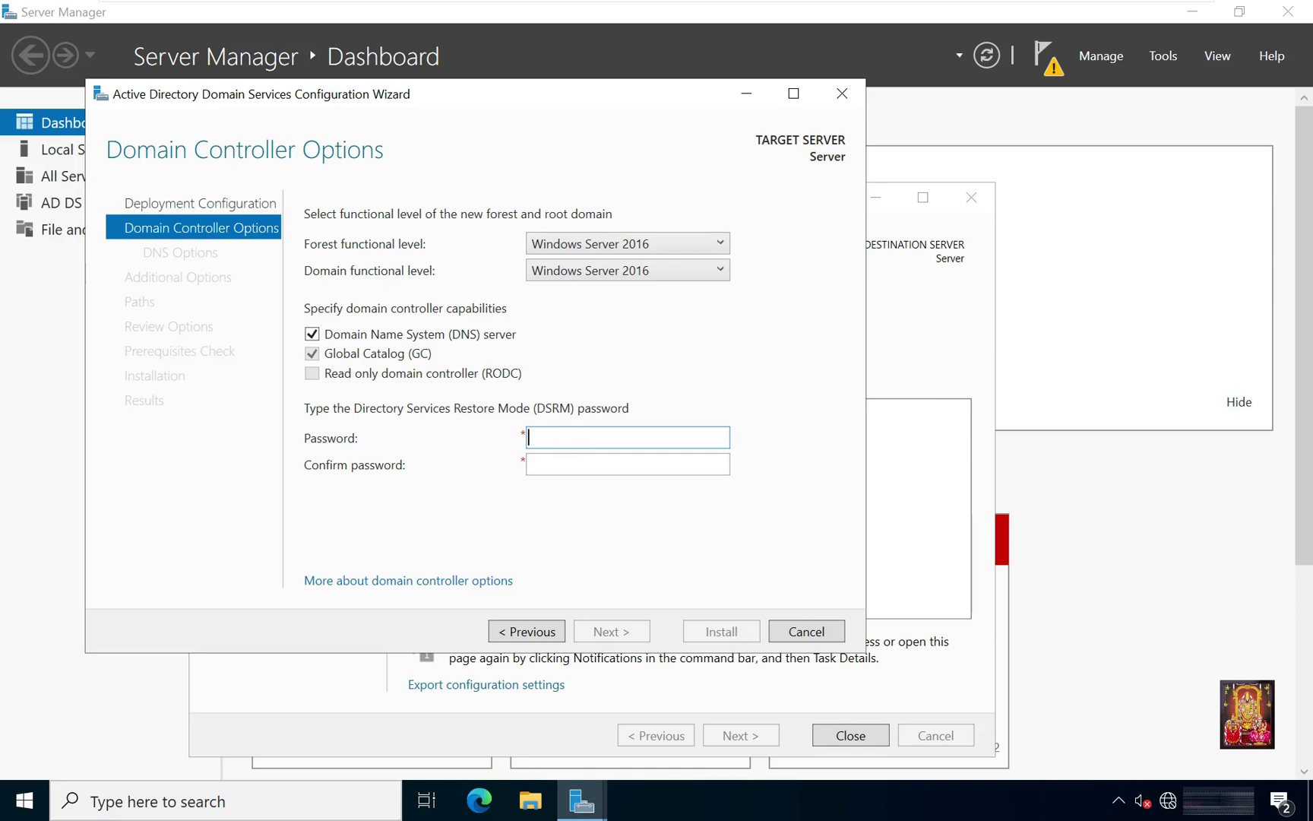
# Enter and confirm the Directory Services Restore Mode password, keeping the default domain controller options.
pyautogui.write('•••••••')
pyautogui.click(628, 465)
pyautogui.write('•••••••')
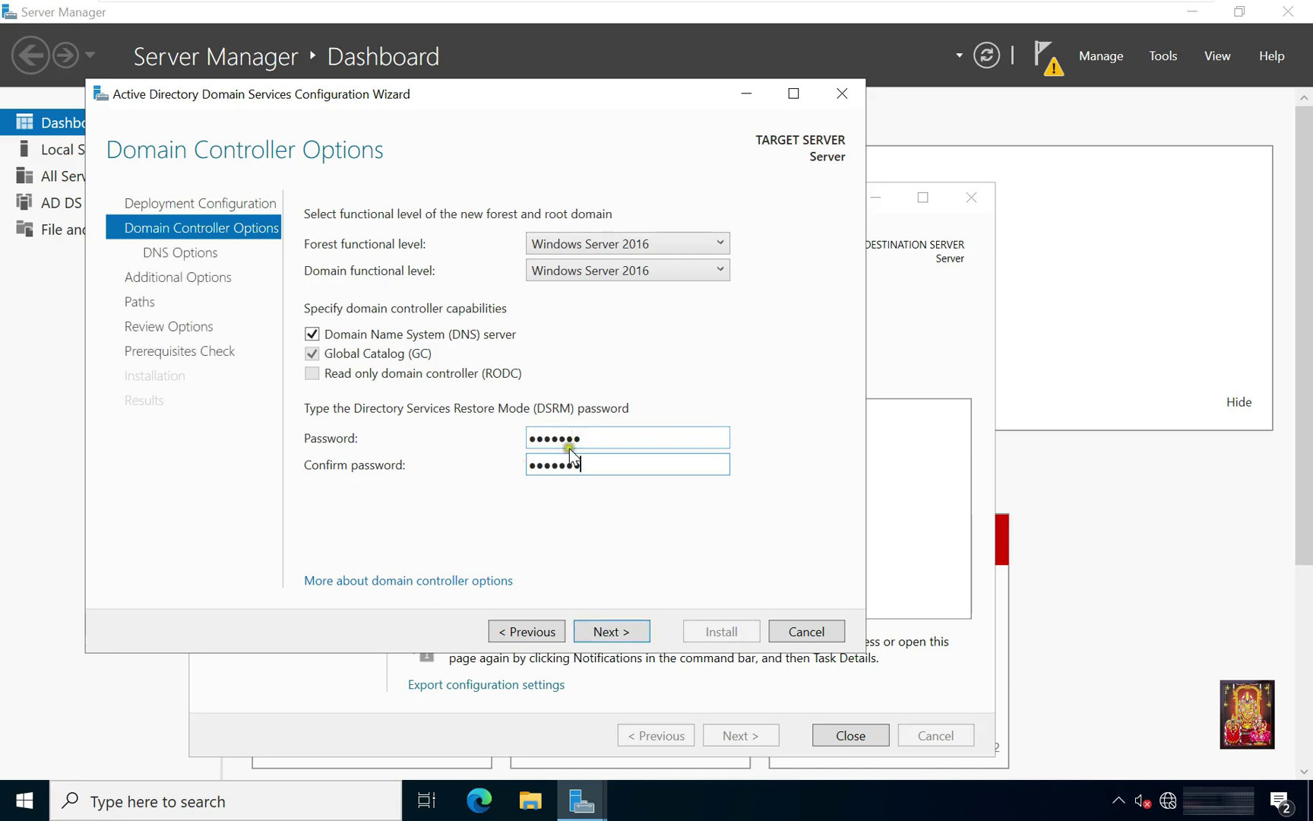
pyautogui.click(596, 629)
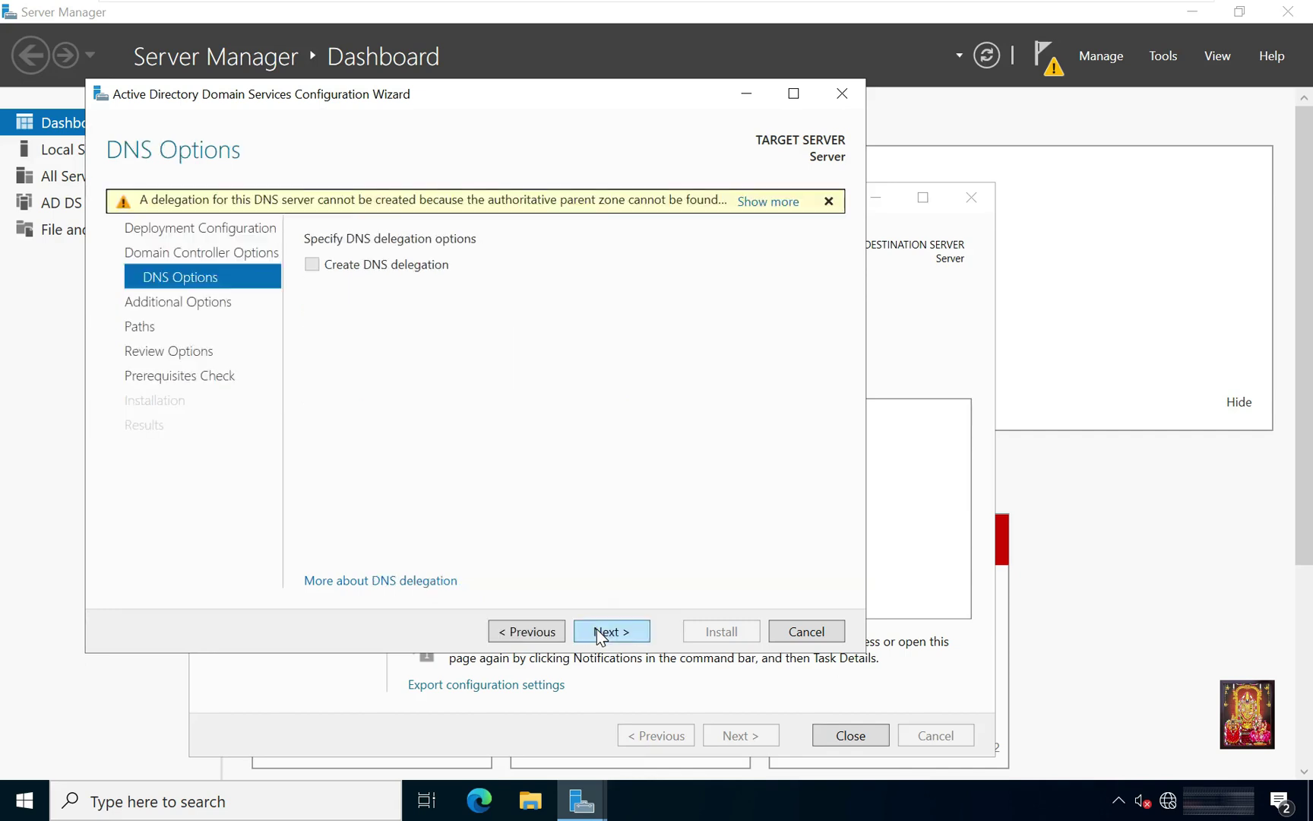
# Accept the default DNS, NetBIOS name and path settings, install the domain controller configuration and dismiss the sign-out notice.
pyautogui.click(597, 629)
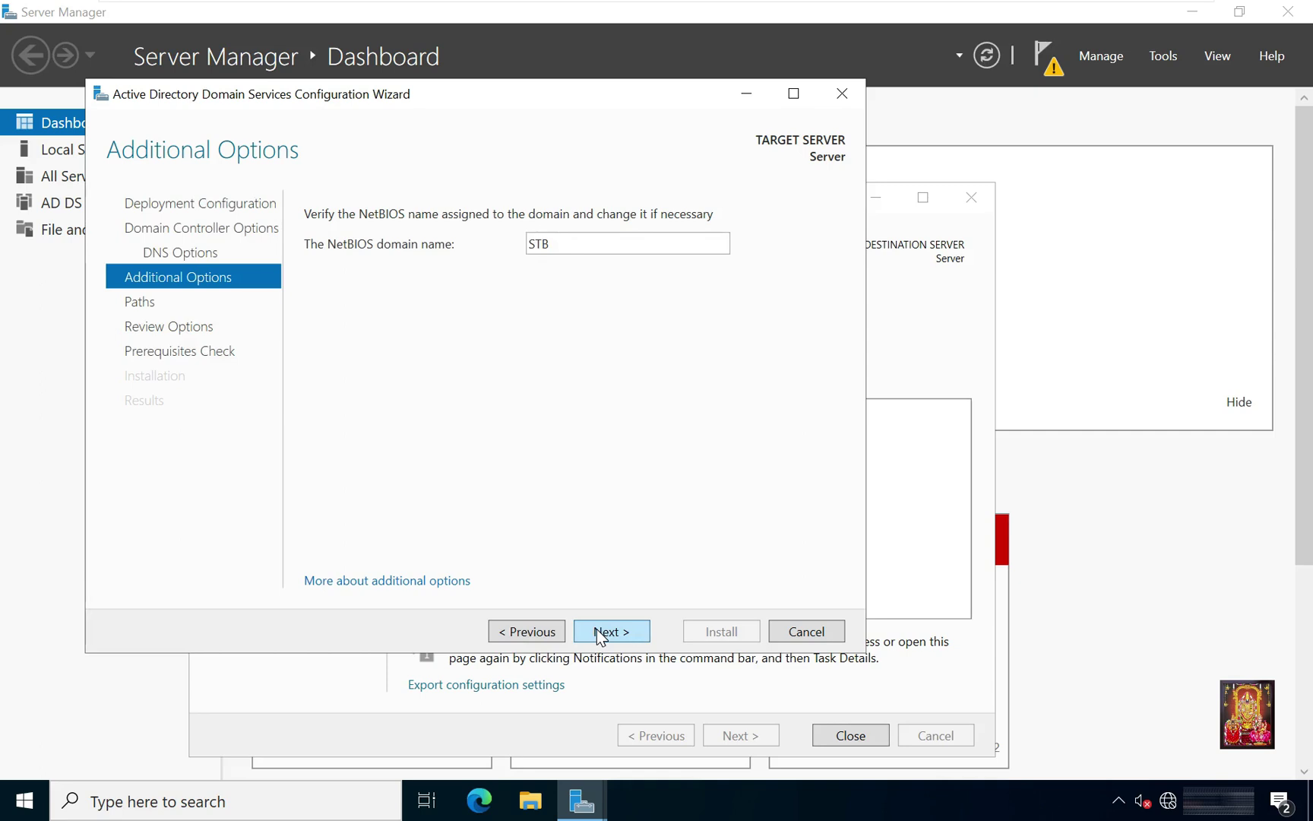
pyautogui.click(597, 629)
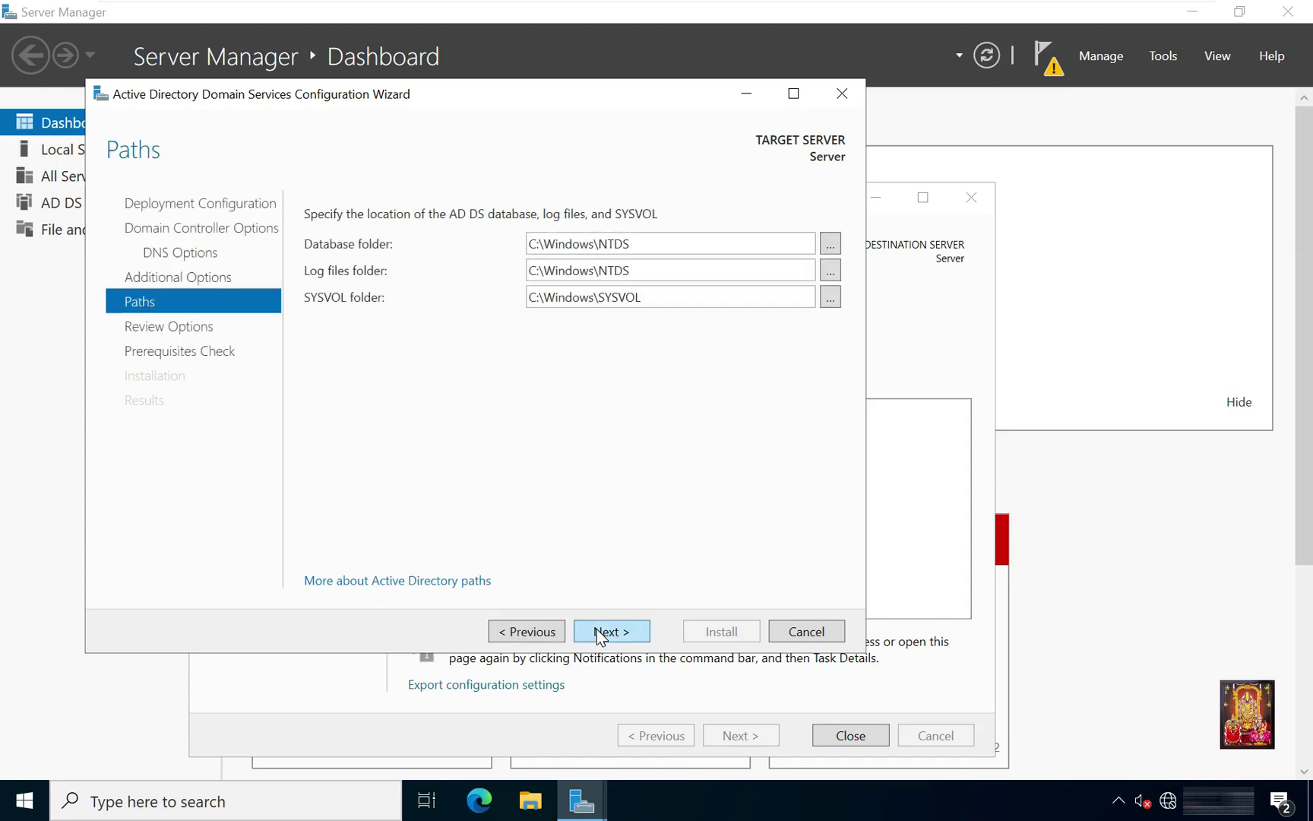
pyautogui.click(596, 630)
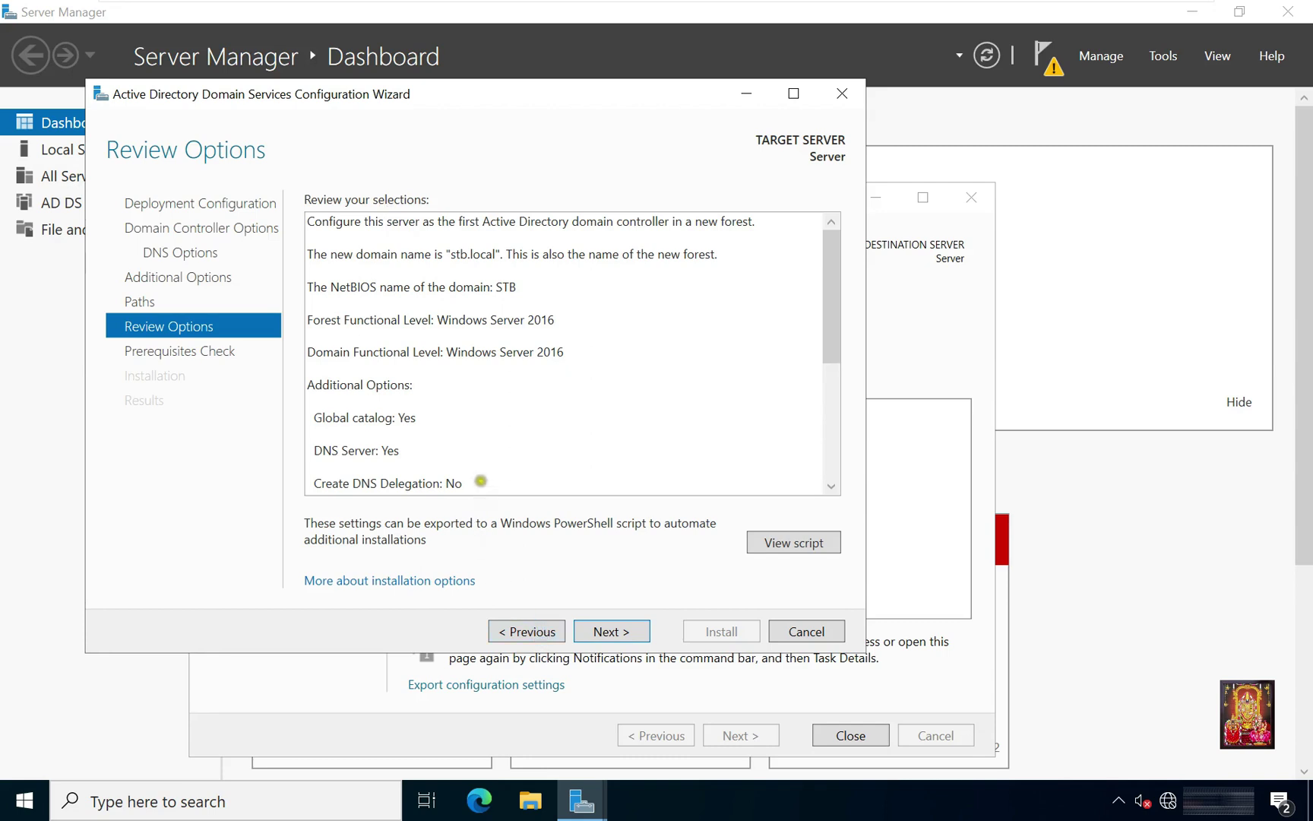
pyautogui.click(609, 633)
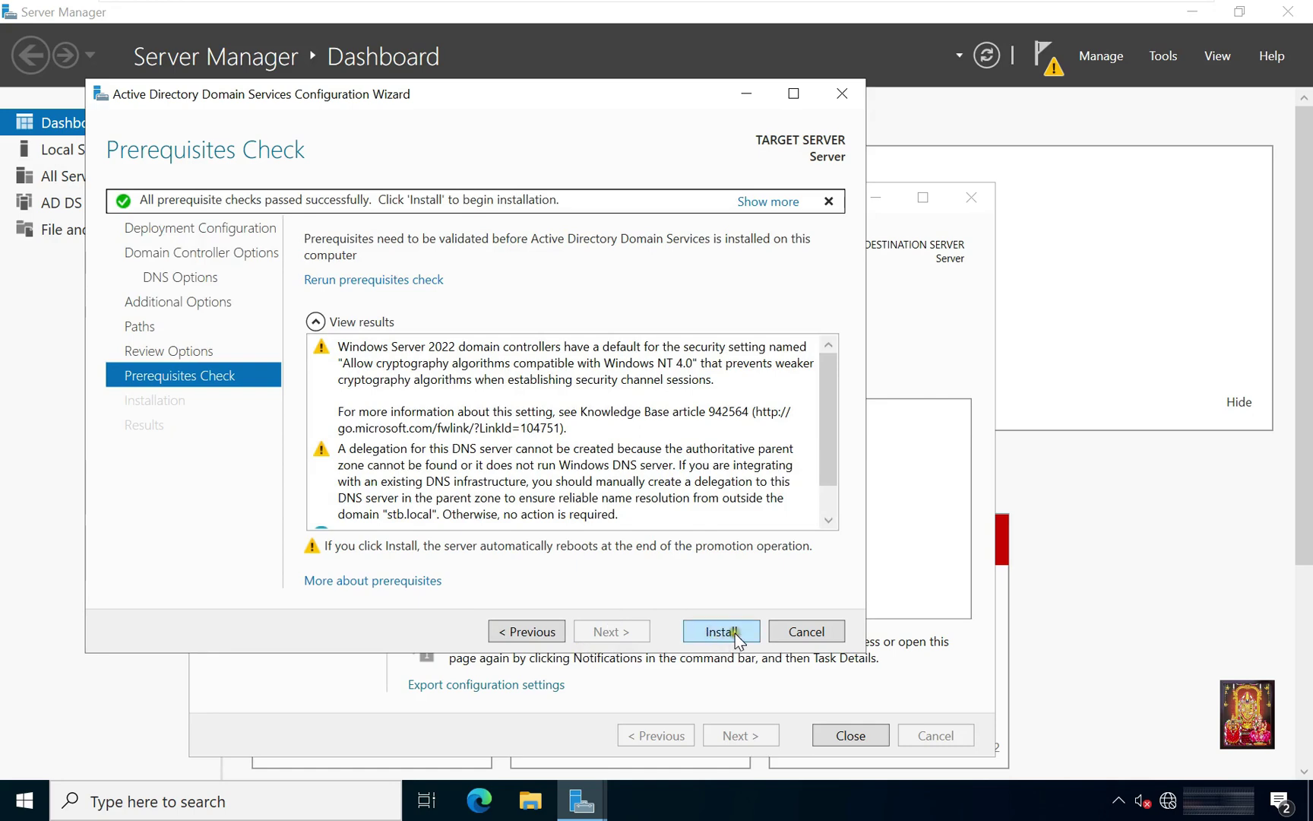
pyautogui.click(719, 632)
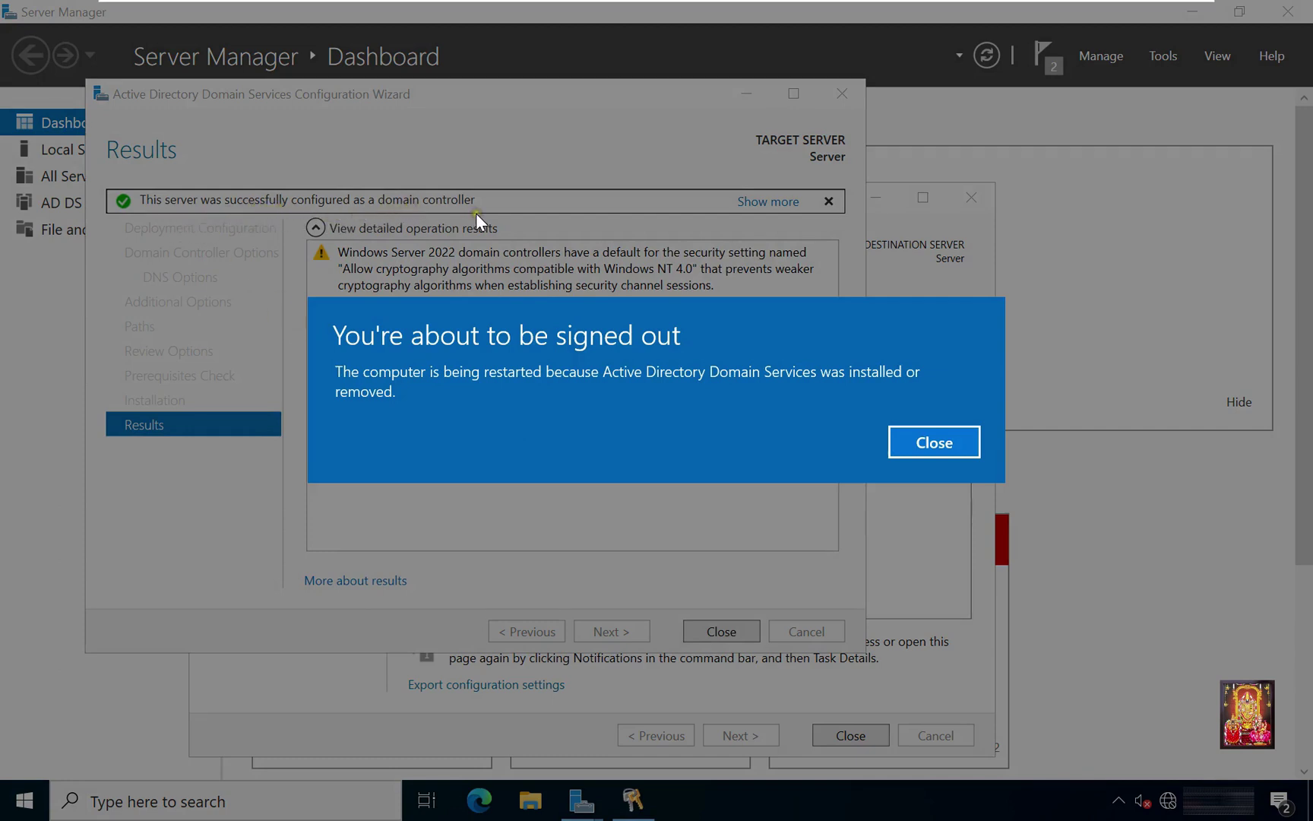
pyautogui.click(959, 450)
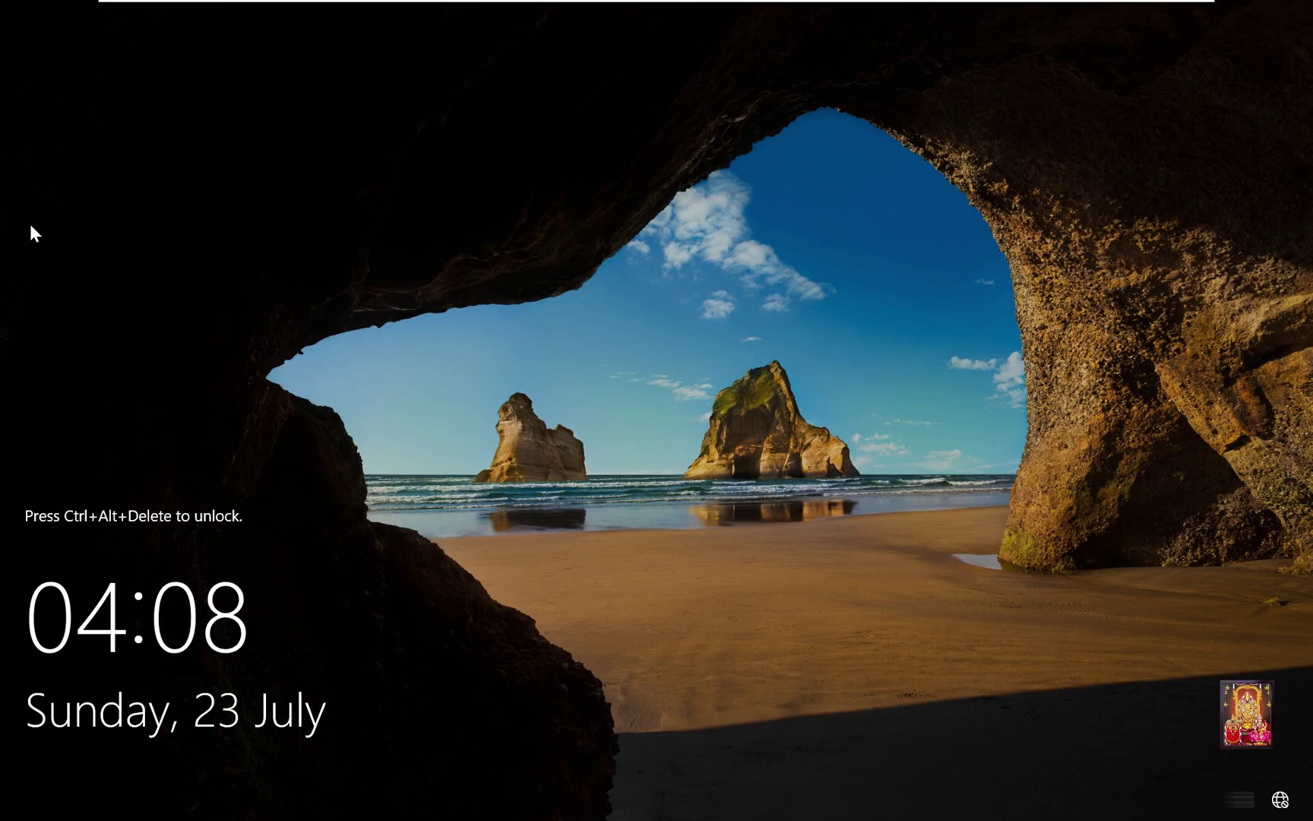
# Unlock the server and sign in to the STB domain as Administrator with the account password.
pyautogui.hotkey('ctrl', 'alt', 'Delete')
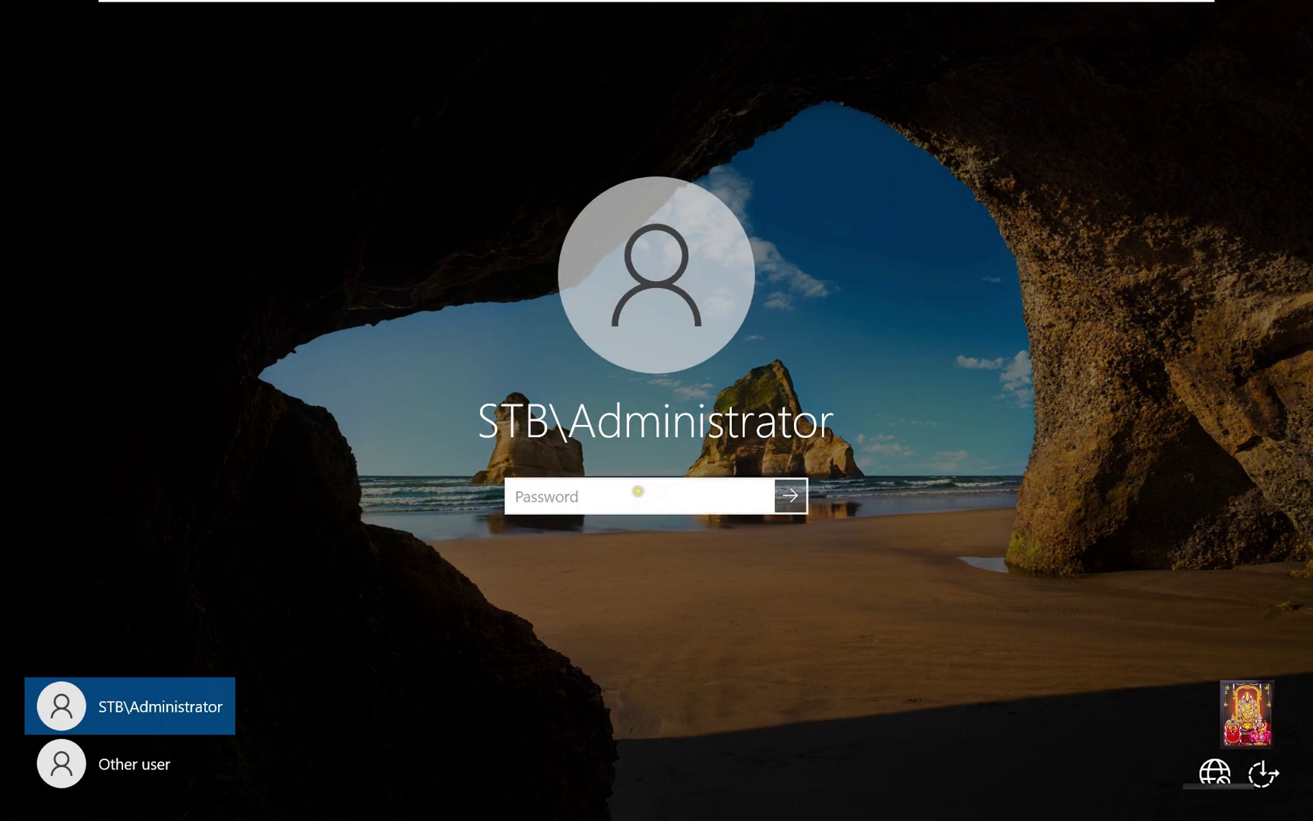
pyautogui.write('•••••••')
pyautogui.press('Return')
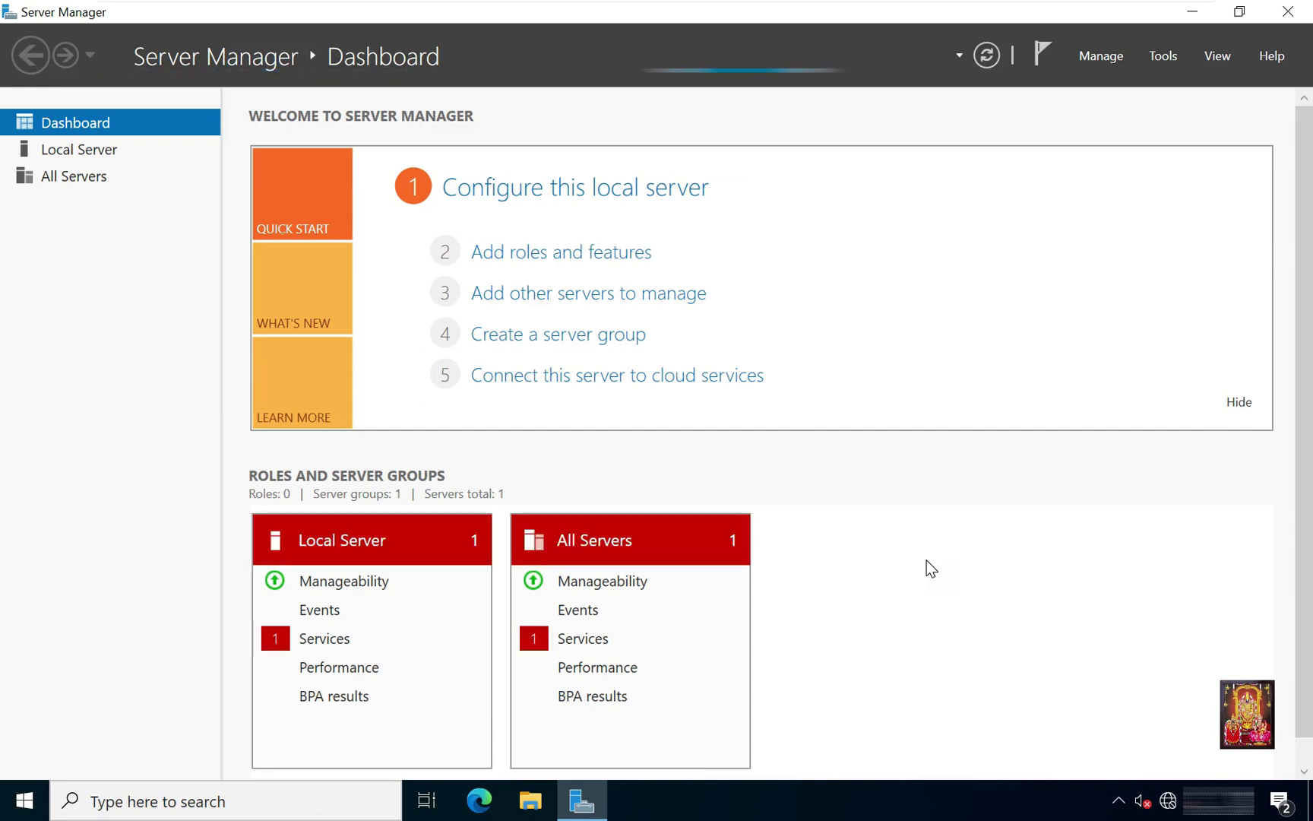
# Ping stb.local from Windows PowerShell to test domain name resolution, and close PowerShell and Server Manager.
pyautogui.click(25, 805)
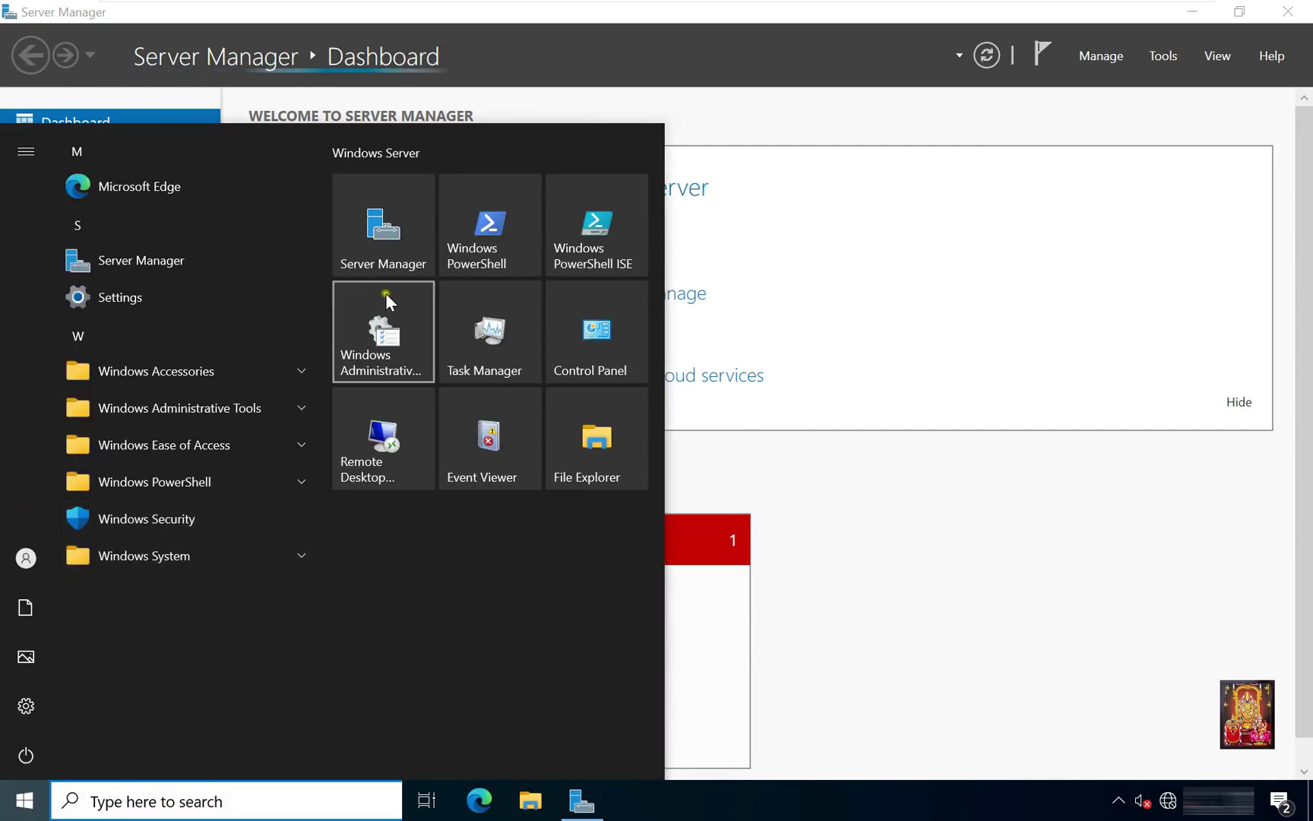
pyautogui.click(478, 242)
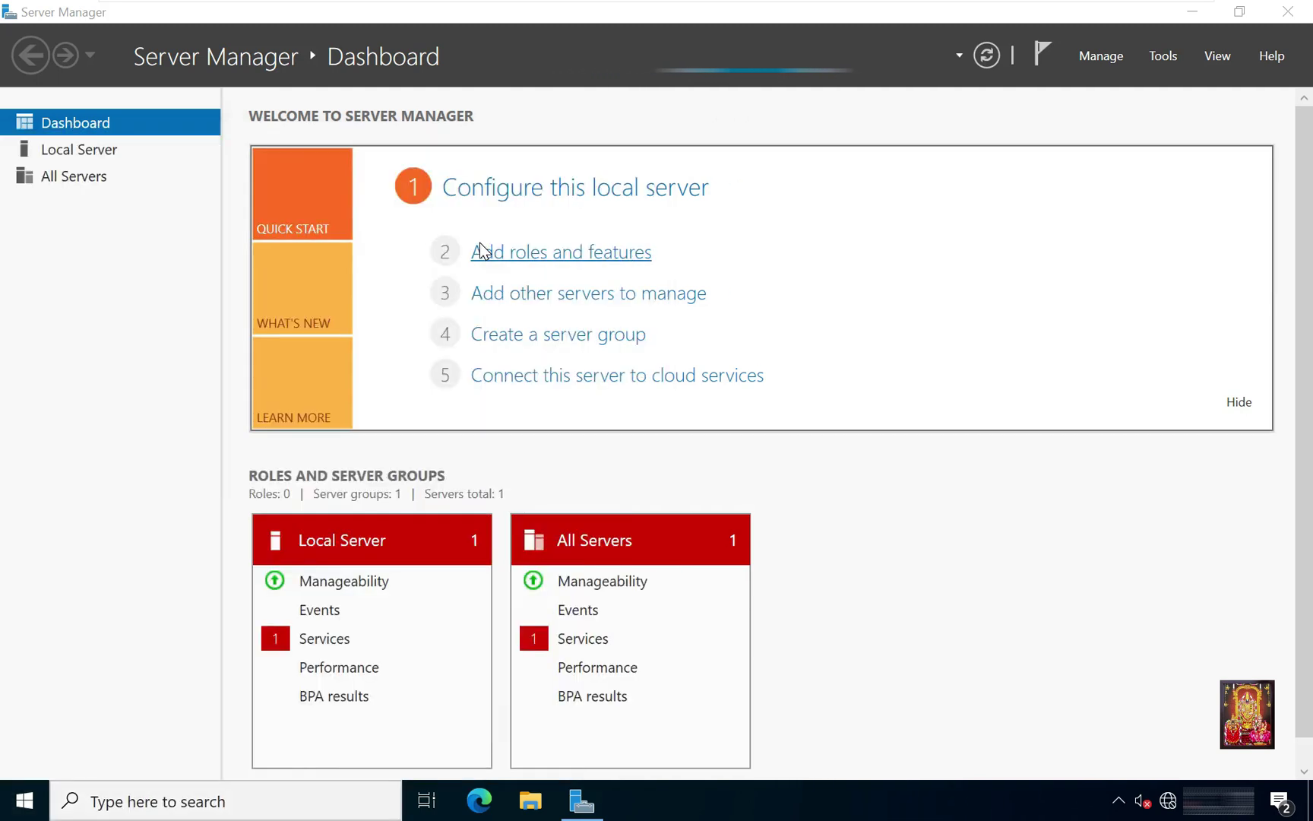
pyautogui.write('ping ')
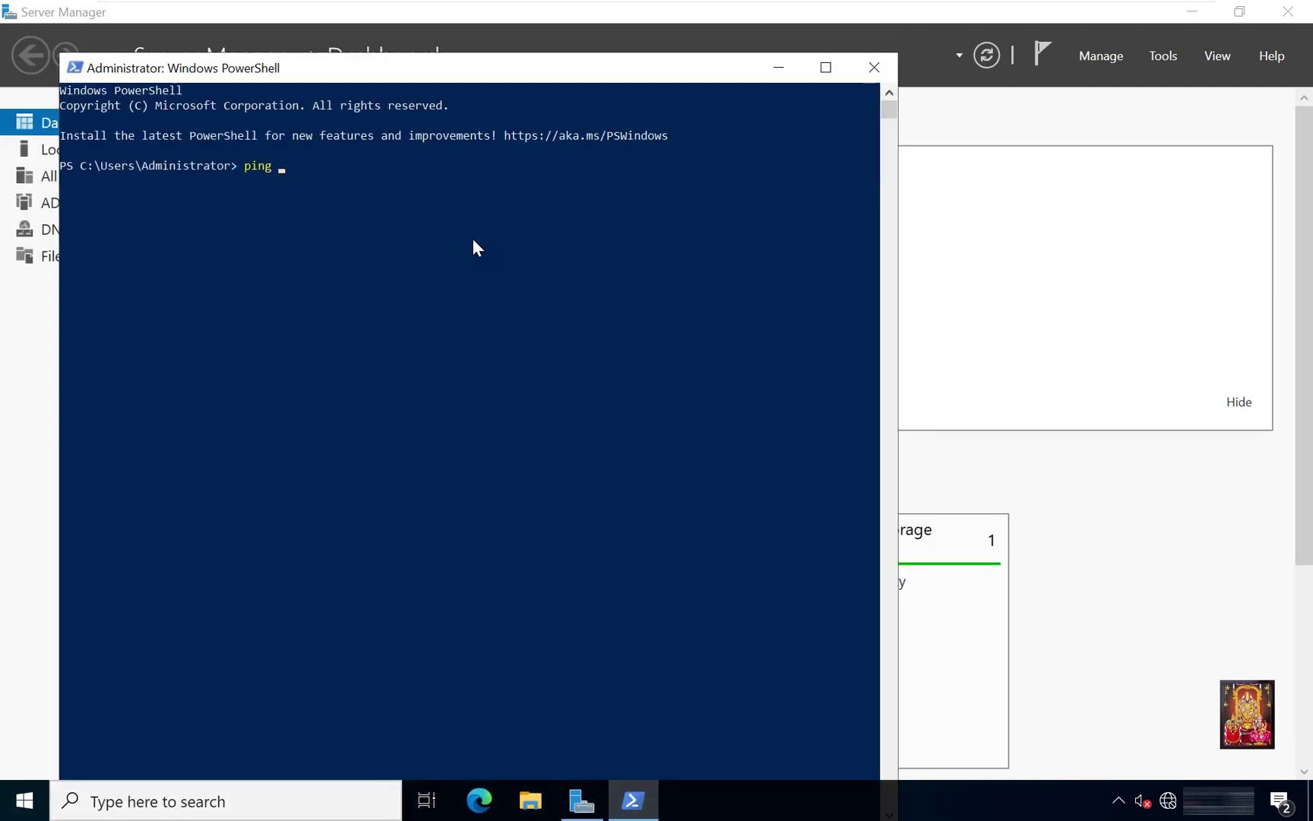
pyautogui.write('stb.local')
pyautogui.press('Return')
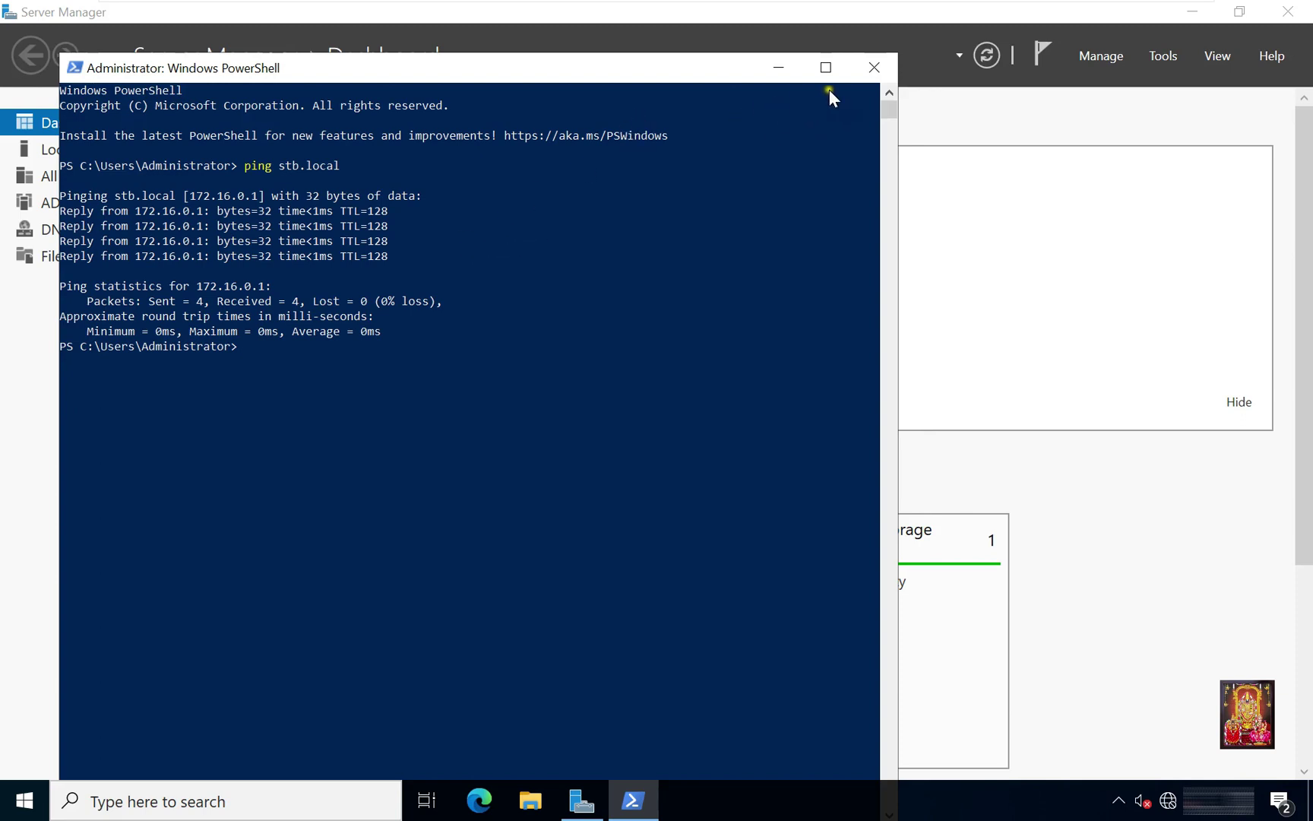
pyautogui.click(873, 64)
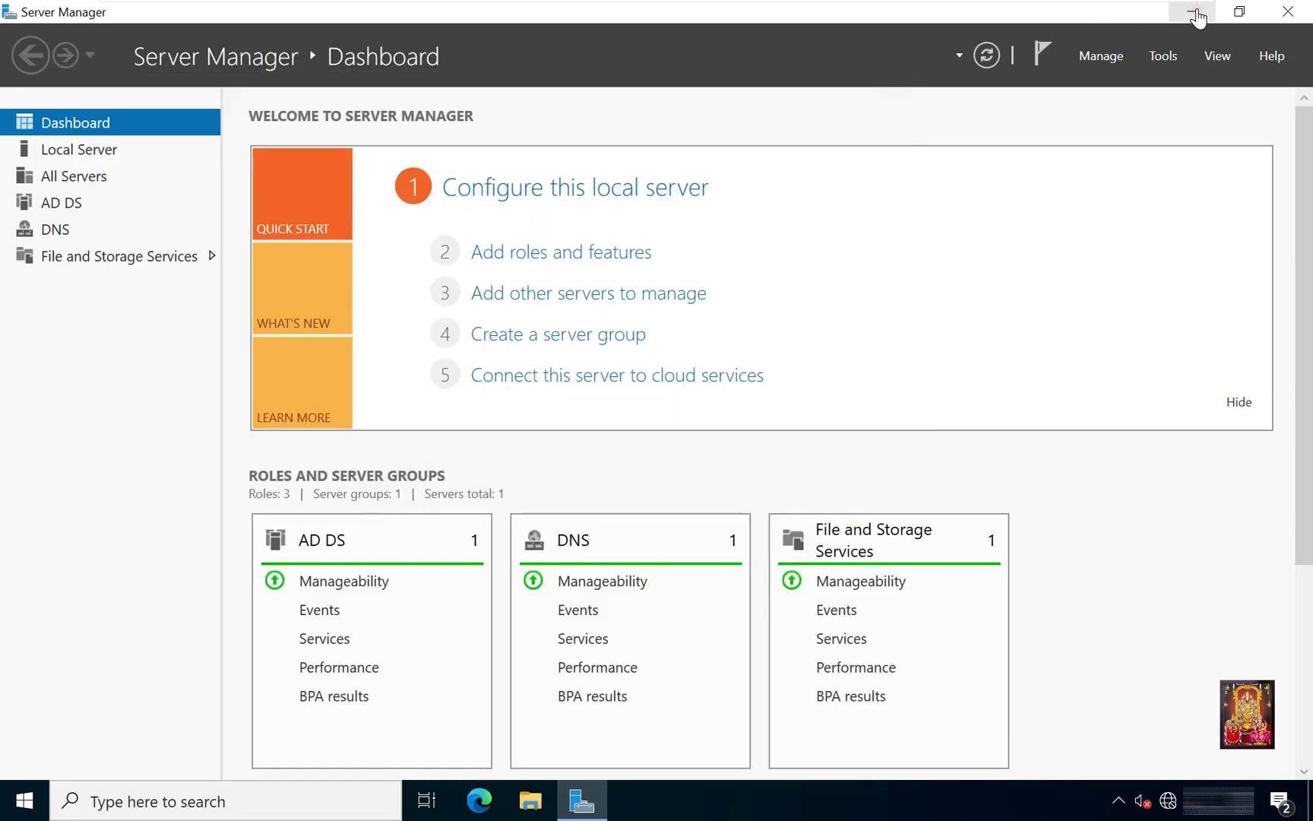
pyautogui.click(1286, 12)
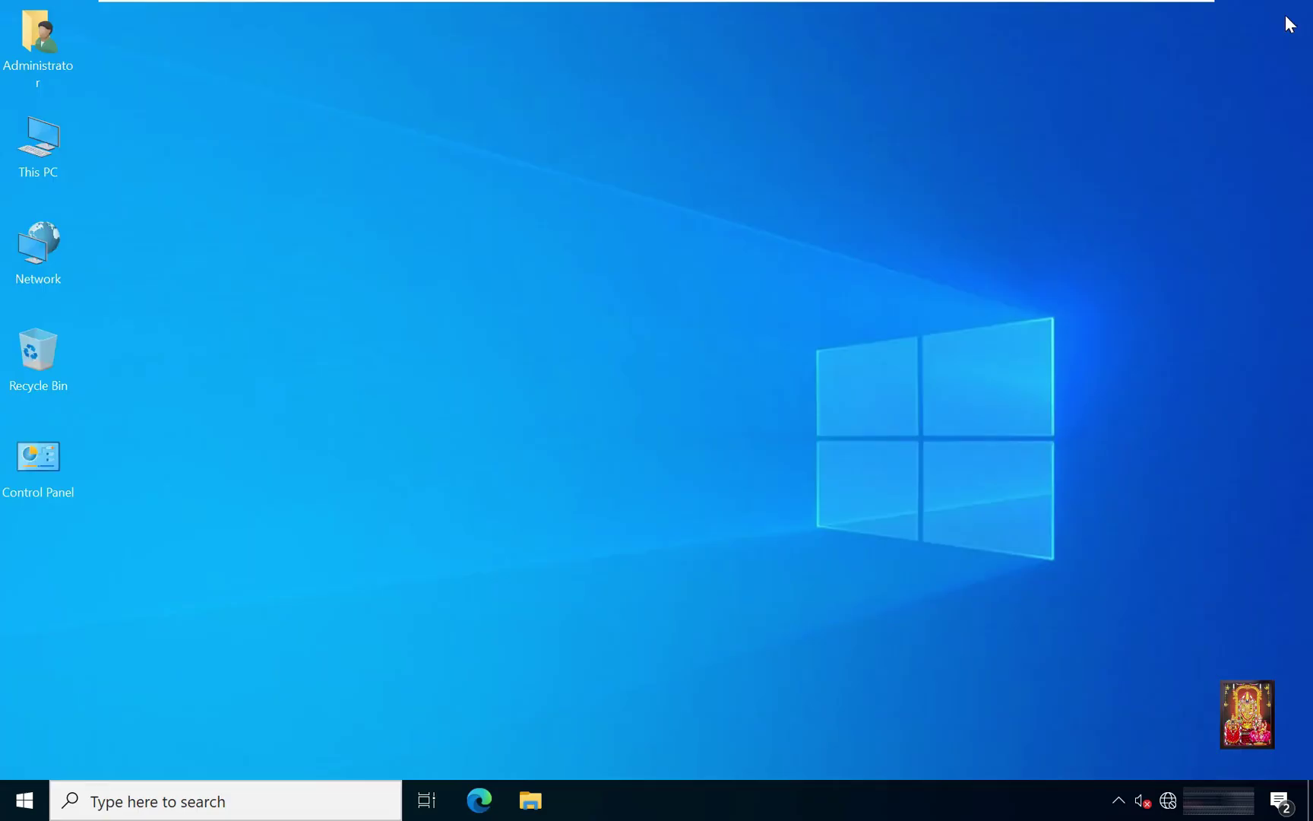